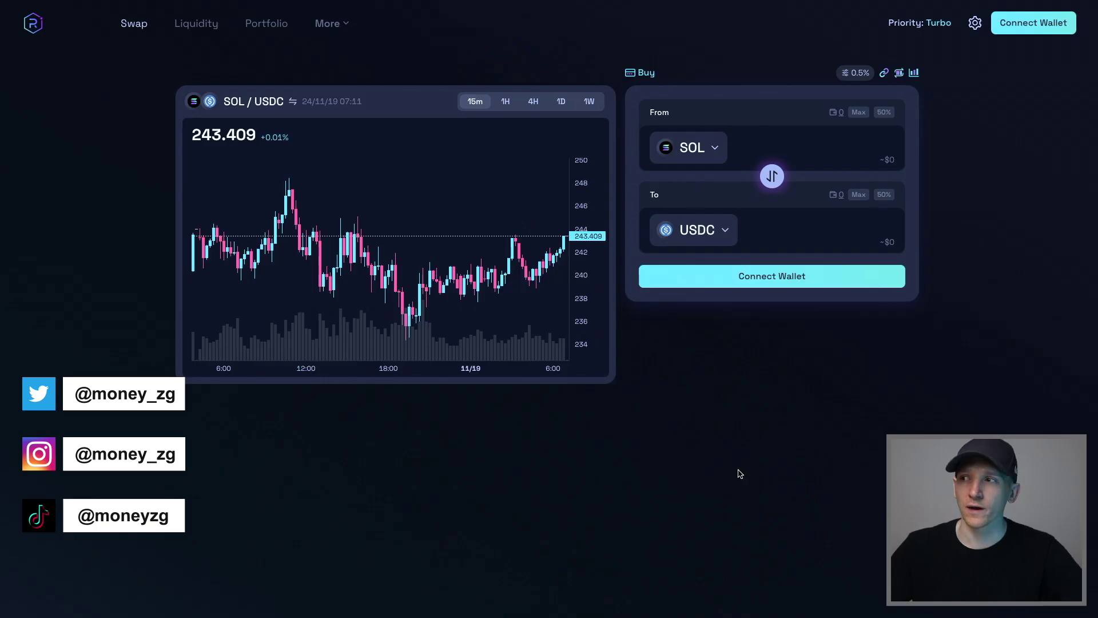
Connect the Phantom wallet to Raydium, showing a 0.063314998 SOL balance
{"action": "left_click", "coordinate": [1033, 24]}
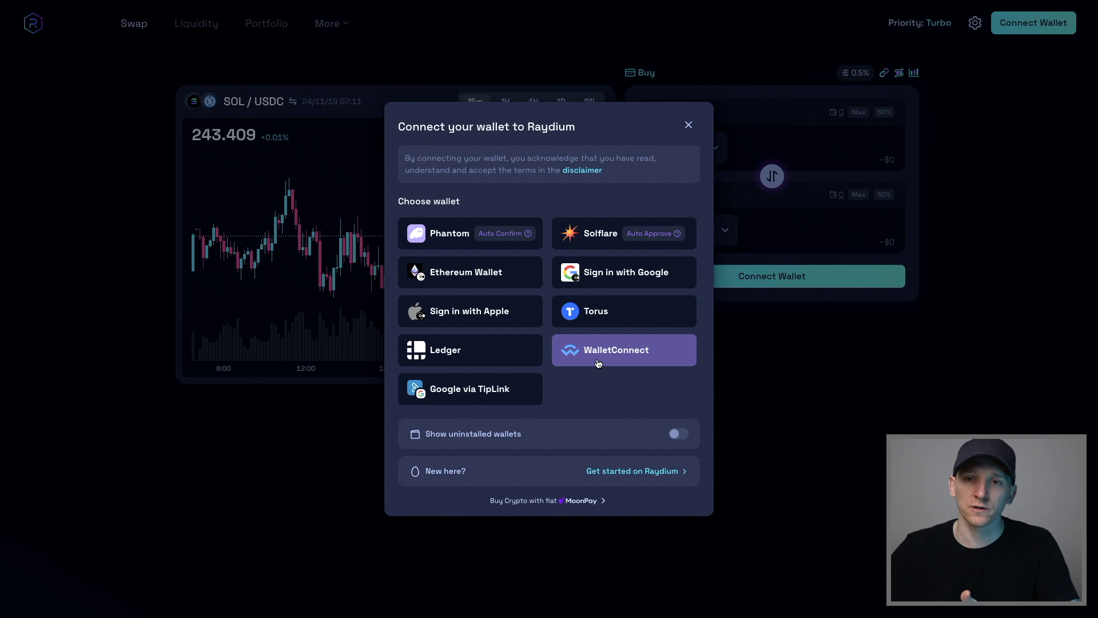
{"action": "left_click", "coordinate": [450, 240]}
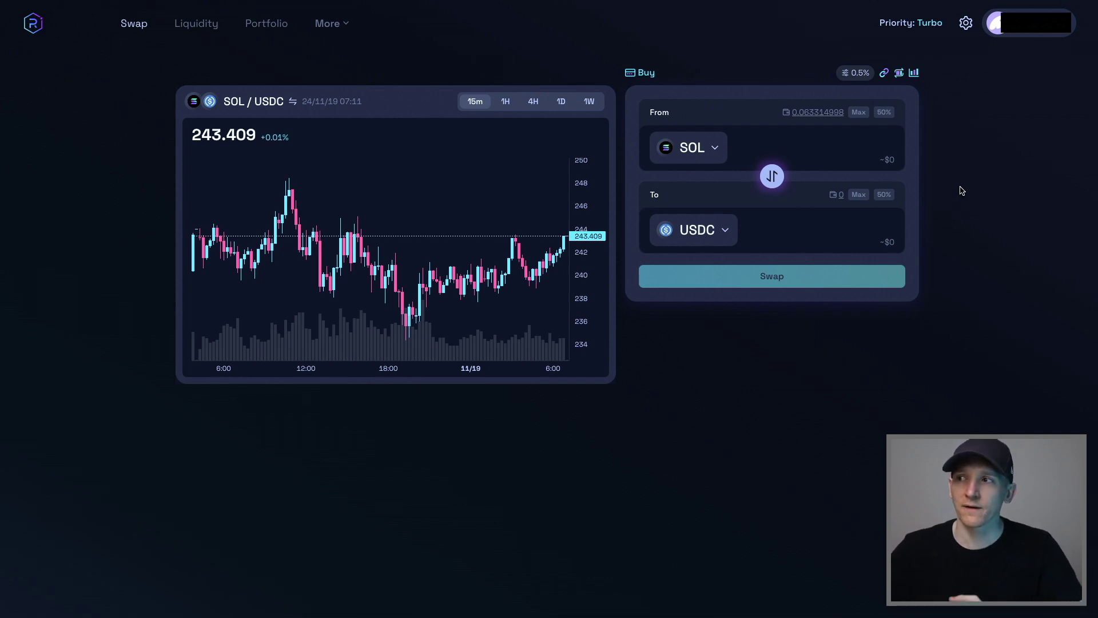
In Settings, switch swap slippage tolerance between 1% and 0.5% several times
{"action": "left_click", "coordinate": [967, 25]}
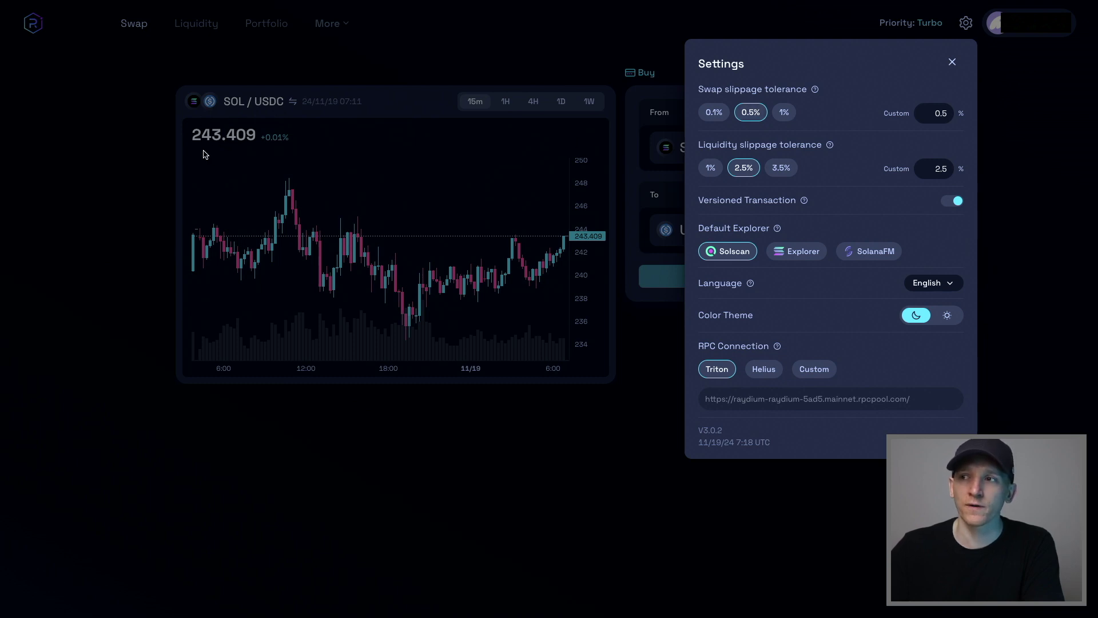
{"action": "left_click", "coordinate": [786, 114]}
{"action": "left_click", "coordinate": [756, 114]}
{"action": "left_click", "coordinate": [785, 113]}
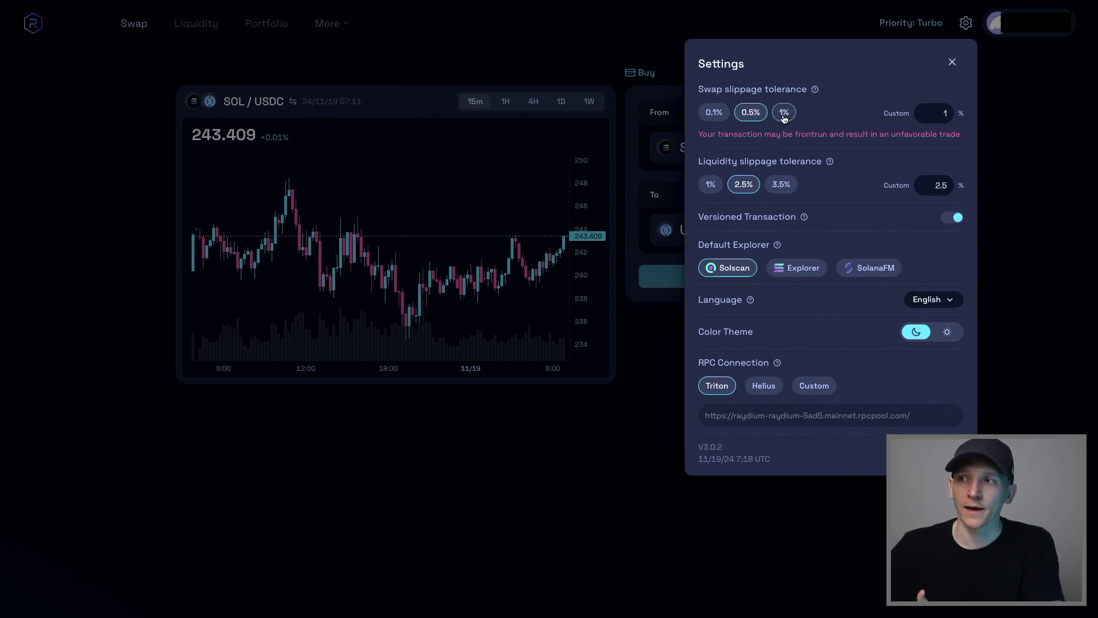
{"action": "left_click", "coordinate": [753, 113]}
{"action": "left_click", "coordinate": [785, 115]}
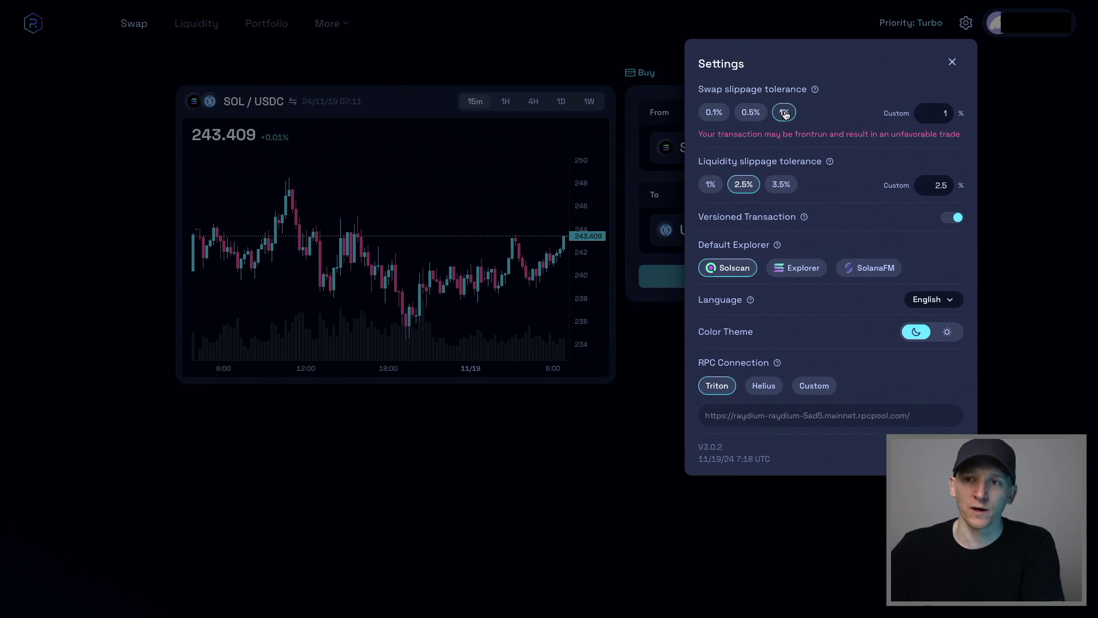
{"action": "left_click", "coordinate": [763, 115]}
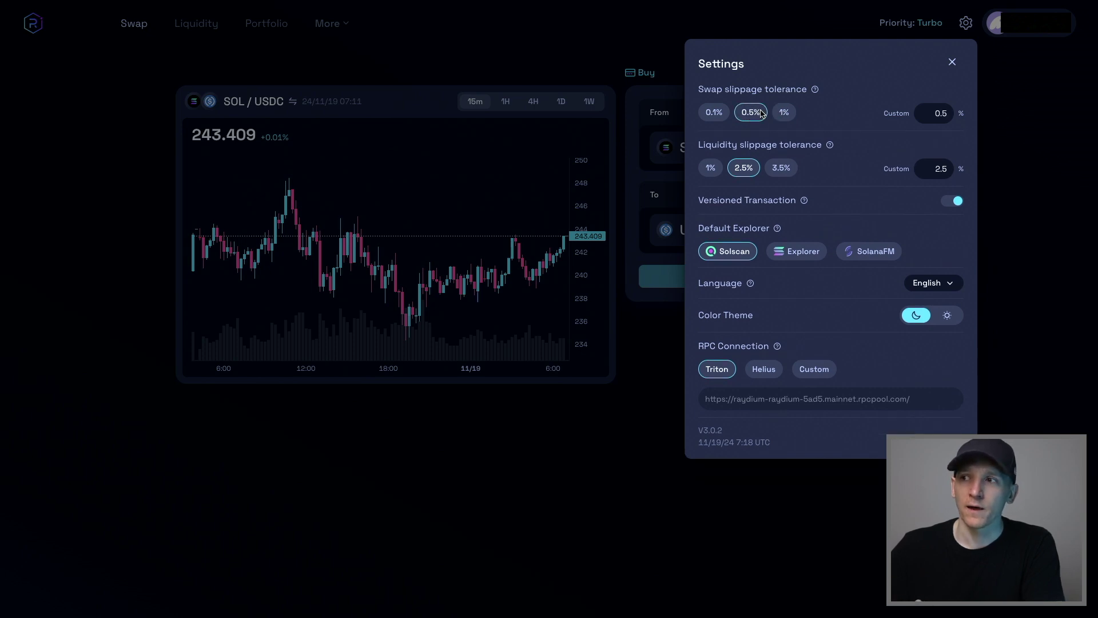
{"action": "left_click", "coordinate": [784, 114]}
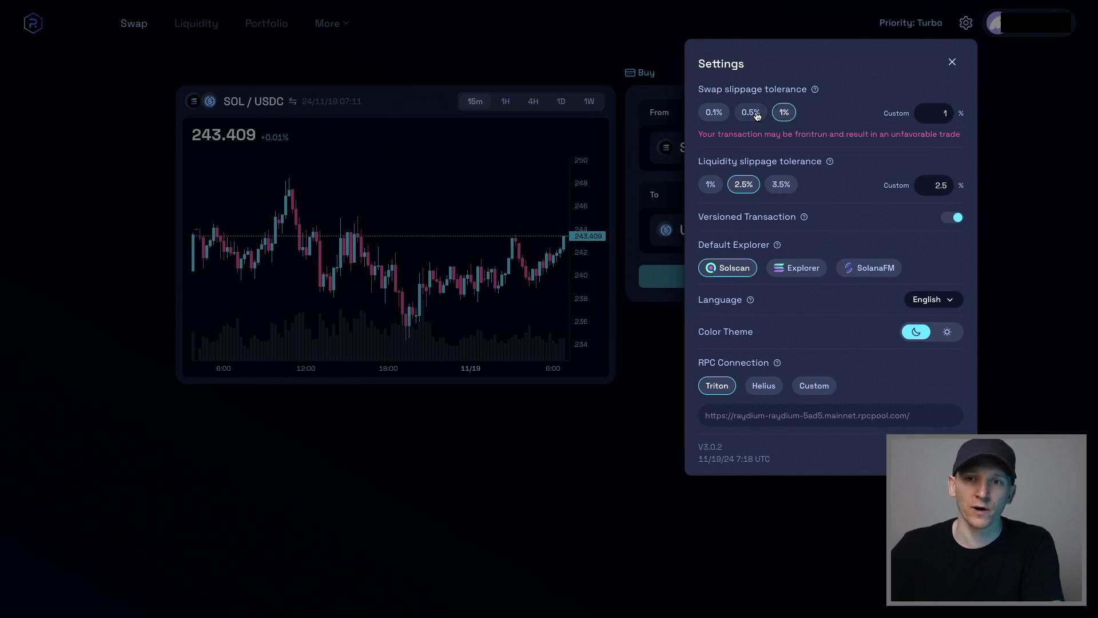
{"action": "left_click", "coordinate": [760, 115]}
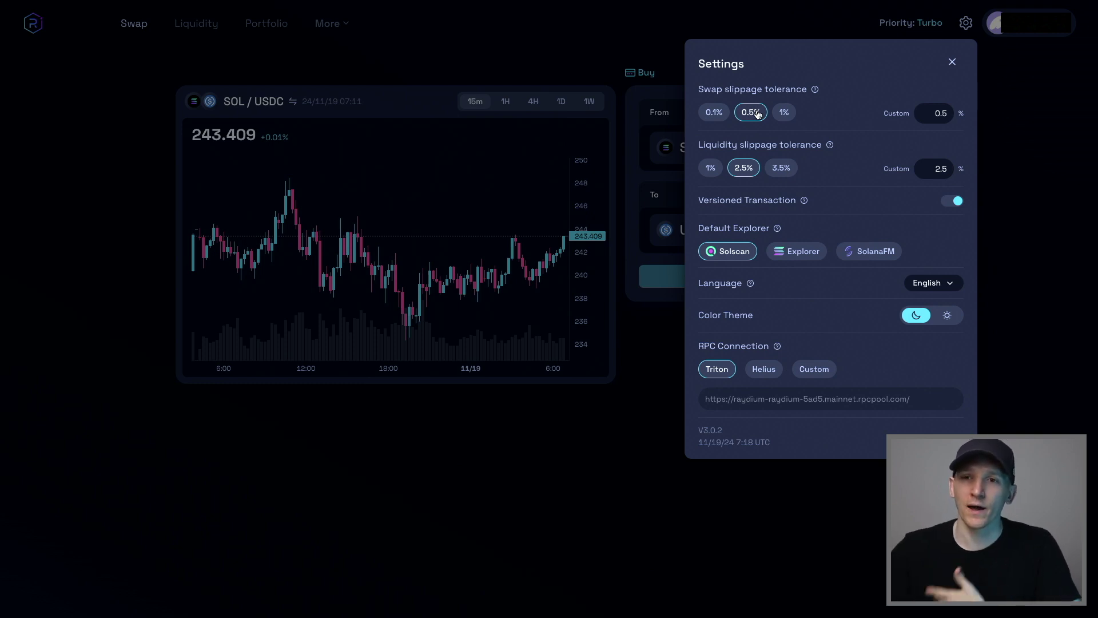
{"action": "left_click", "coordinate": [785, 114]}
{"action": "left_click", "coordinate": [751, 113]}
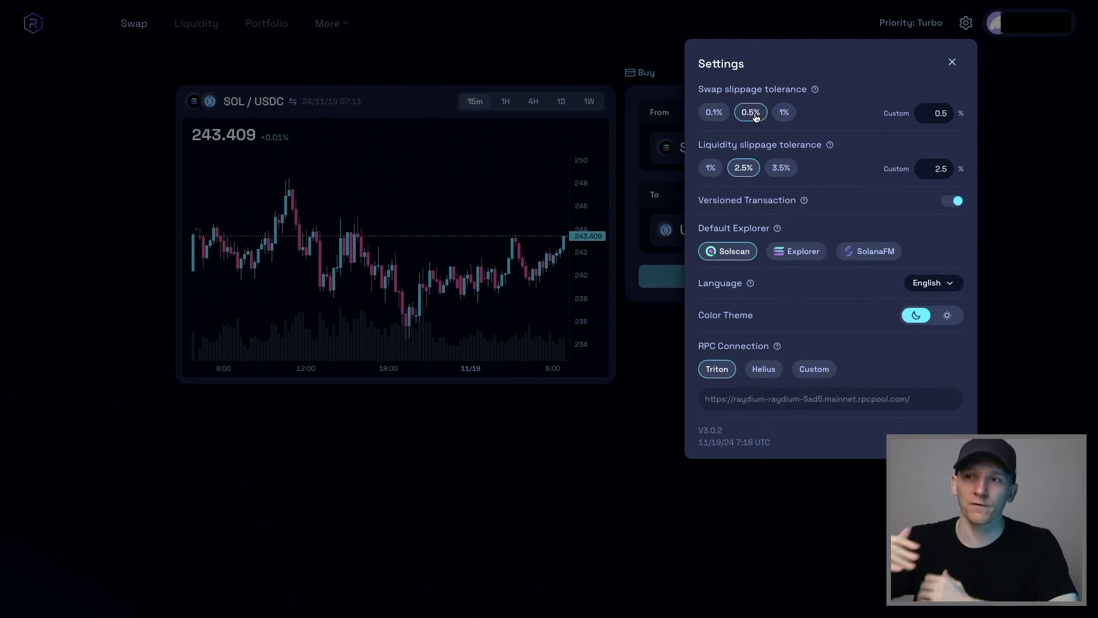
Try 0.1% swap slippage, then settle back on 0.5%
{"action": "left_click", "coordinate": [719, 115]}
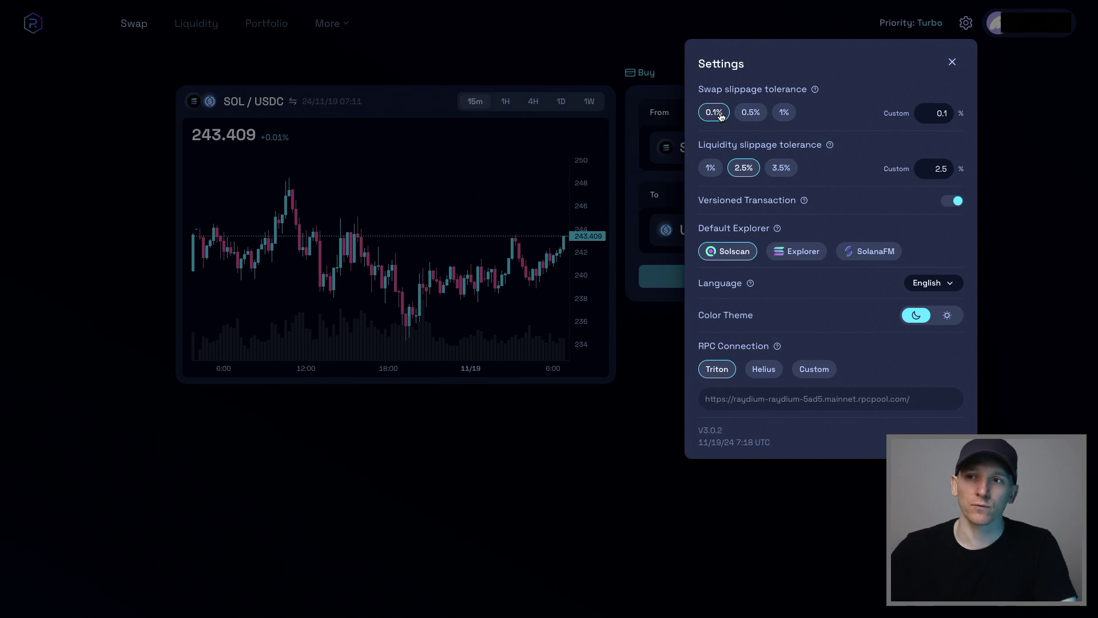
{"action": "left_click", "coordinate": [756, 114]}
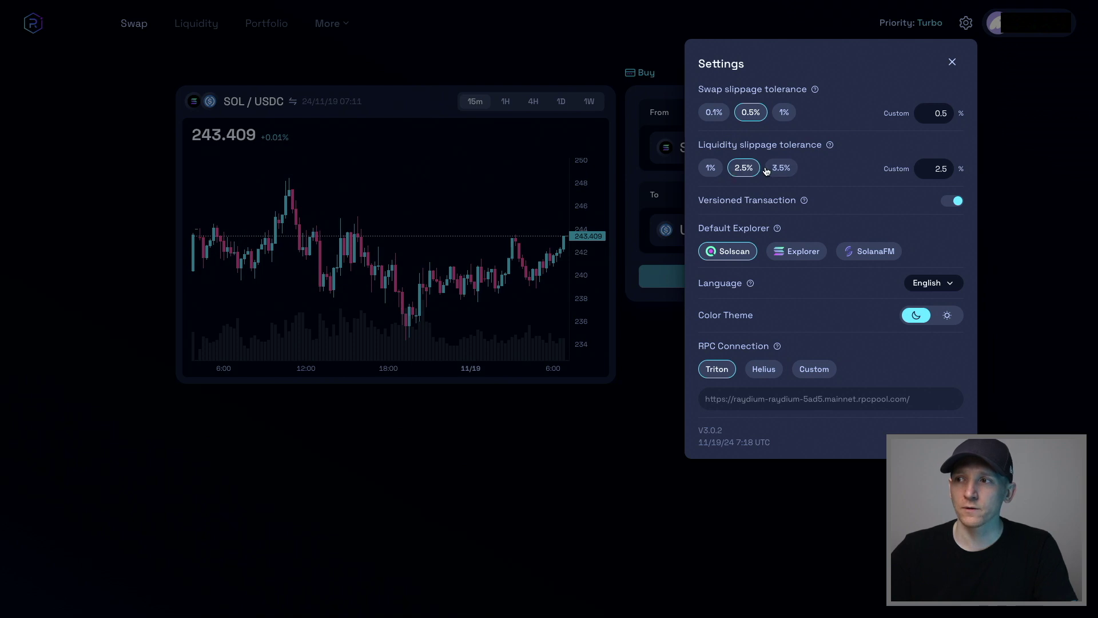
{"action": "mouse_move", "coordinate": [831, 145]}
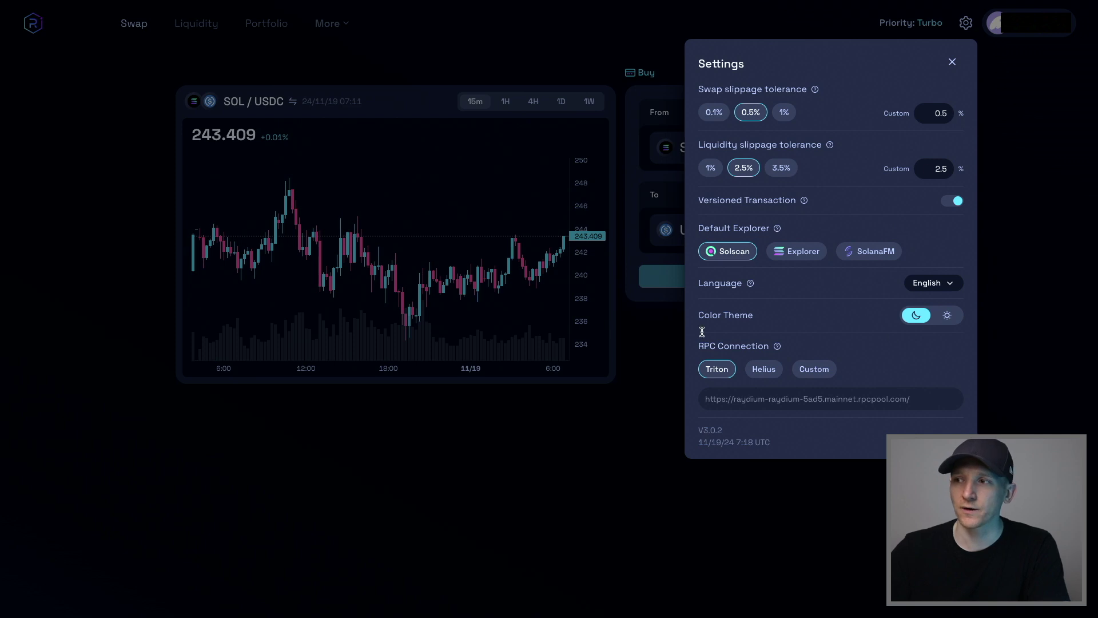
Close Settings, compare Ultra with Turbo, and save the Turbo priority fee with its 0.005 SOL cap
{"action": "left_click", "coordinate": [953, 63]}
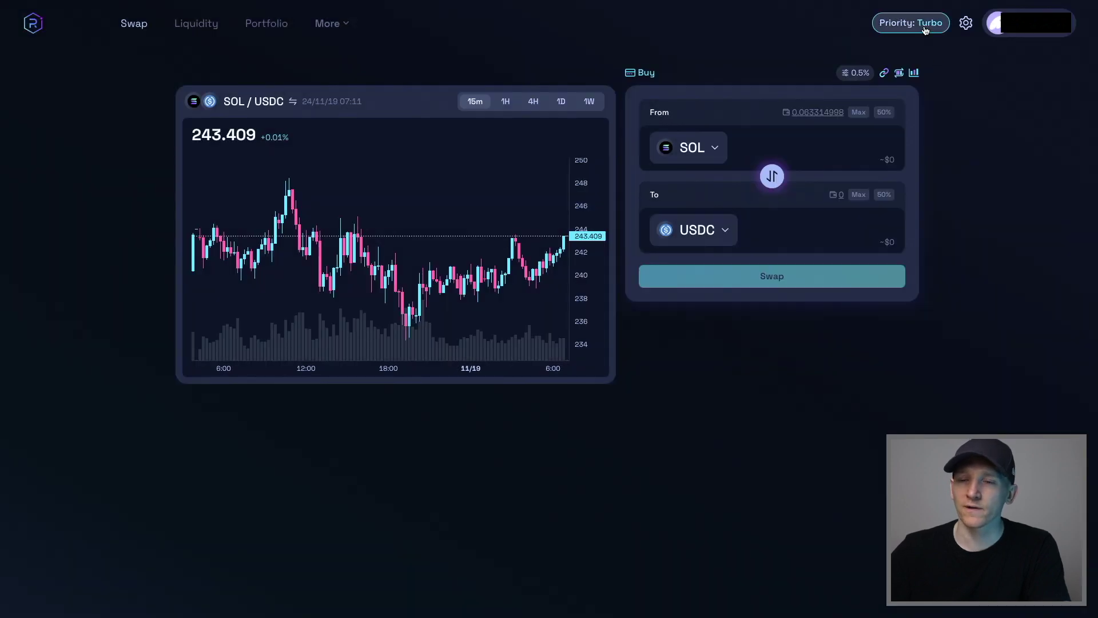
{"action": "left_click", "coordinate": [926, 29]}
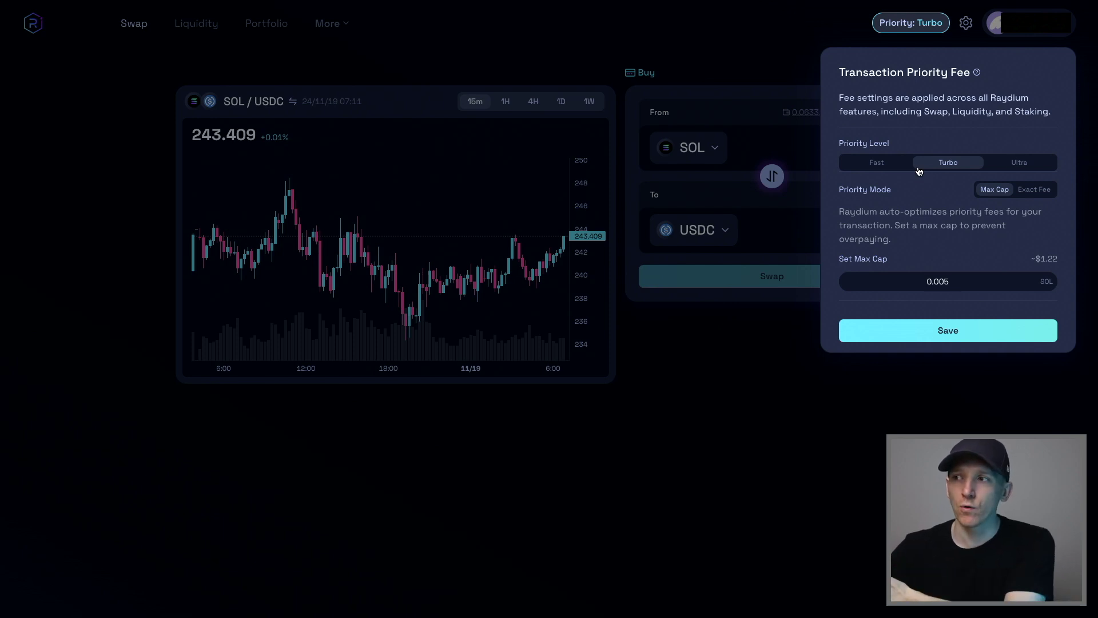
{"action": "left_click", "coordinate": [1037, 164]}
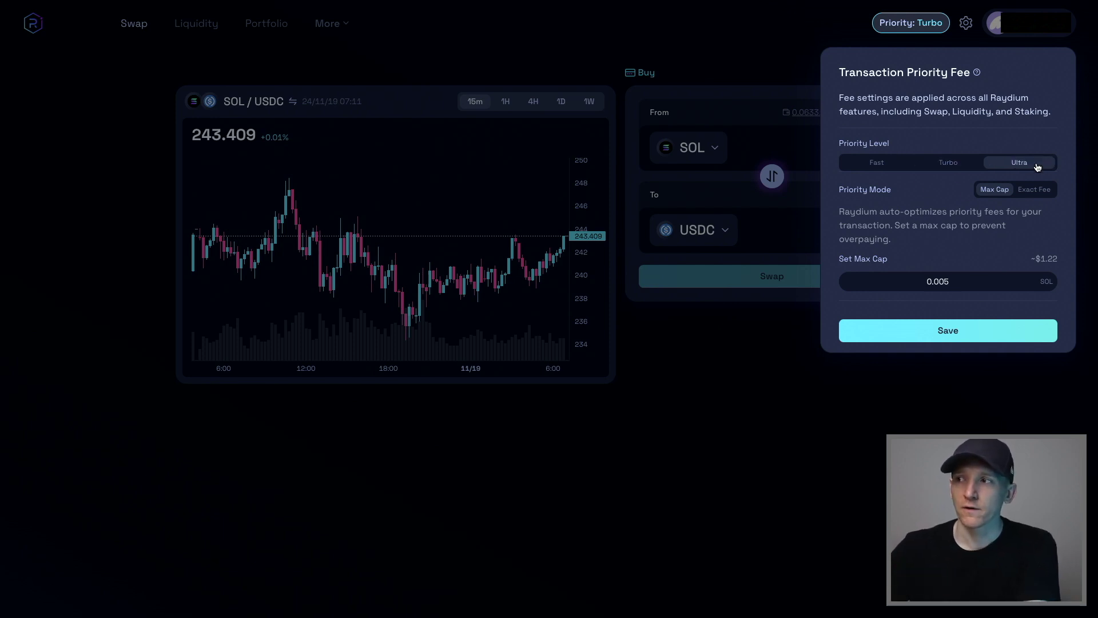
{"action": "left_click", "coordinate": [953, 167]}
{"action": "left_click", "coordinate": [1012, 163]}
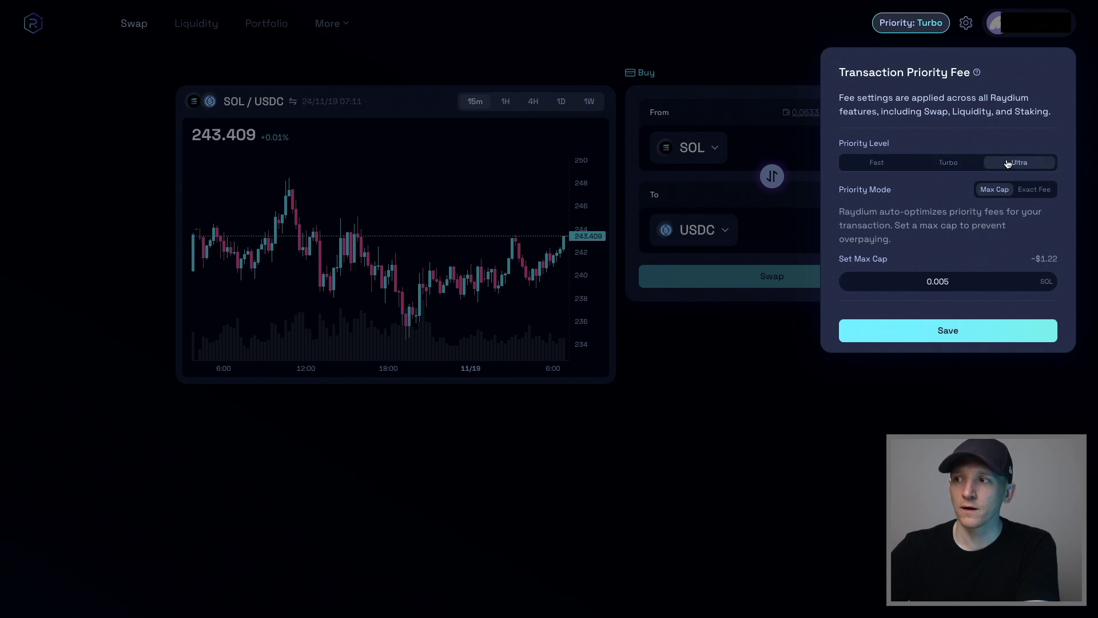
{"action": "left_click", "coordinate": [964, 164]}
{"action": "left_click", "coordinate": [1009, 165]}
{"action": "left_click", "coordinate": [944, 166]}
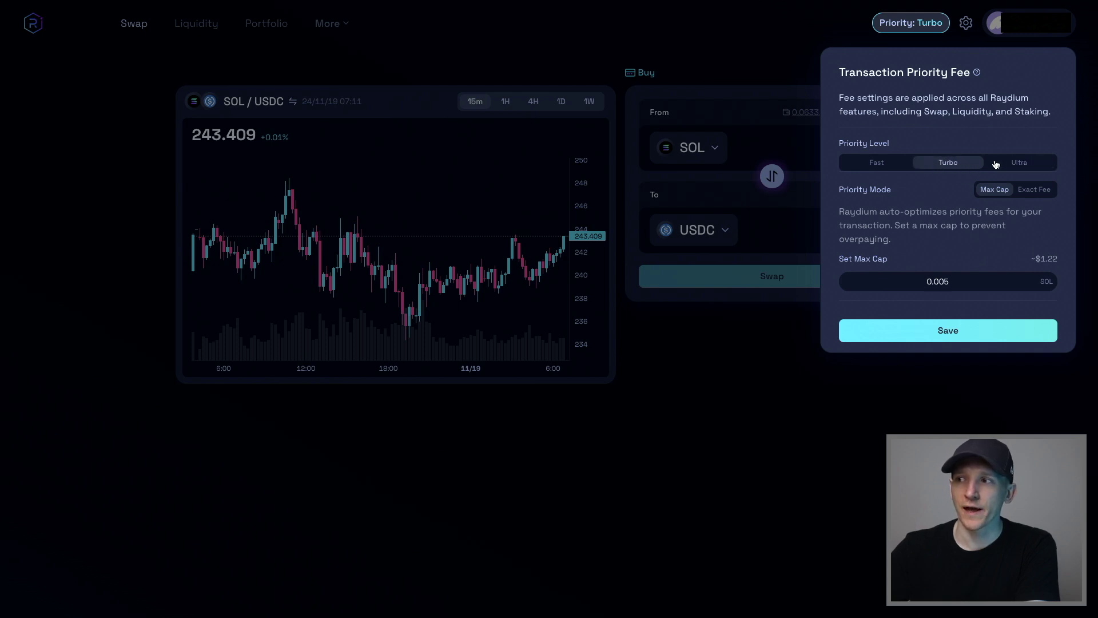
{"action": "left_click", "coordinate": [1017, 166]}
{"action": "left_click", "coordinate": [964, 167]}
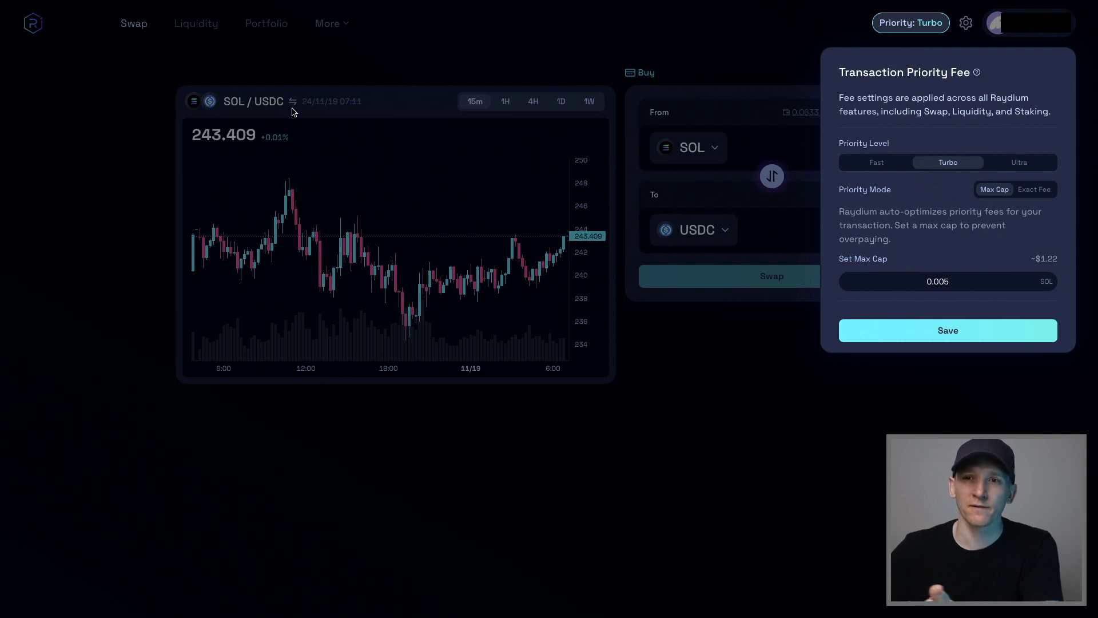
{"action": "left_click", "coordinate": [909, 336]}
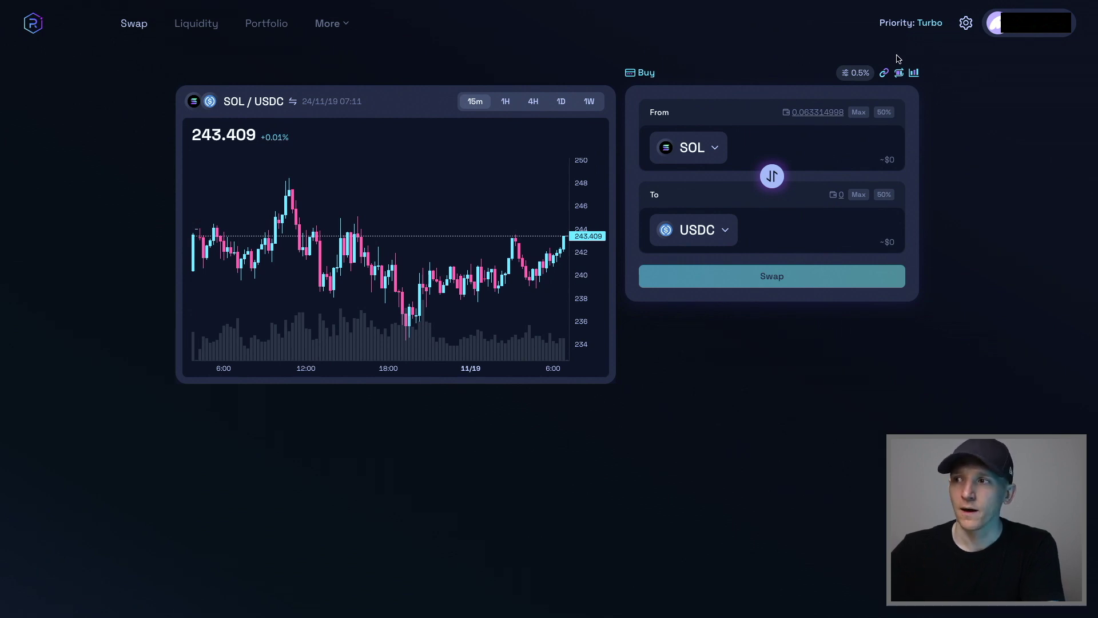
{"action": "left_click", "coordinate": [859, 73]}
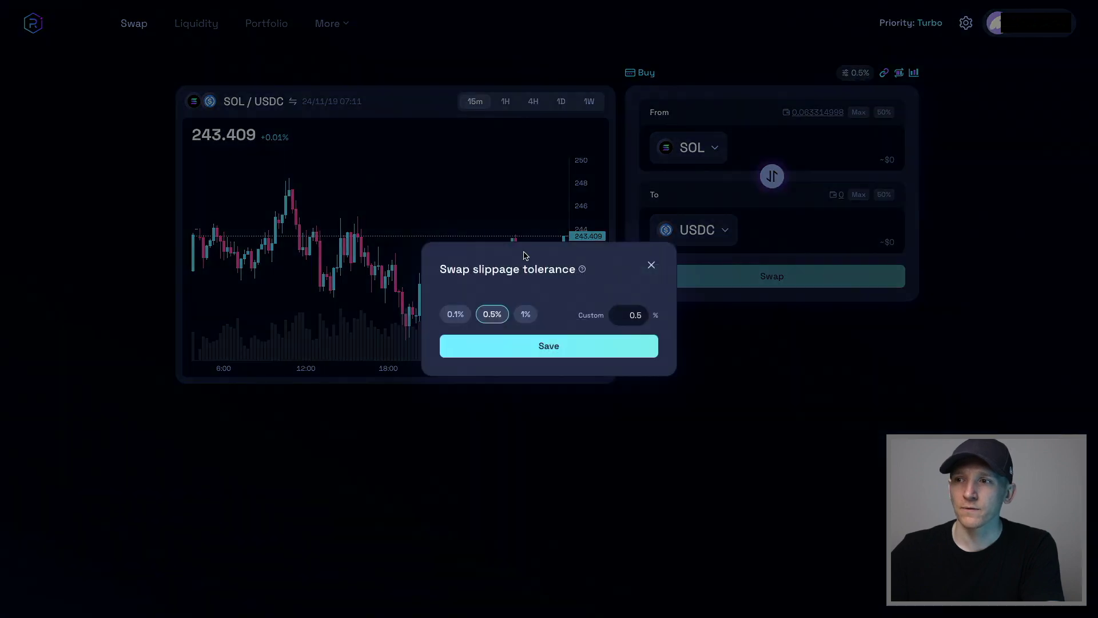
{"action": "left_click", "coordinate": [651, 264]}
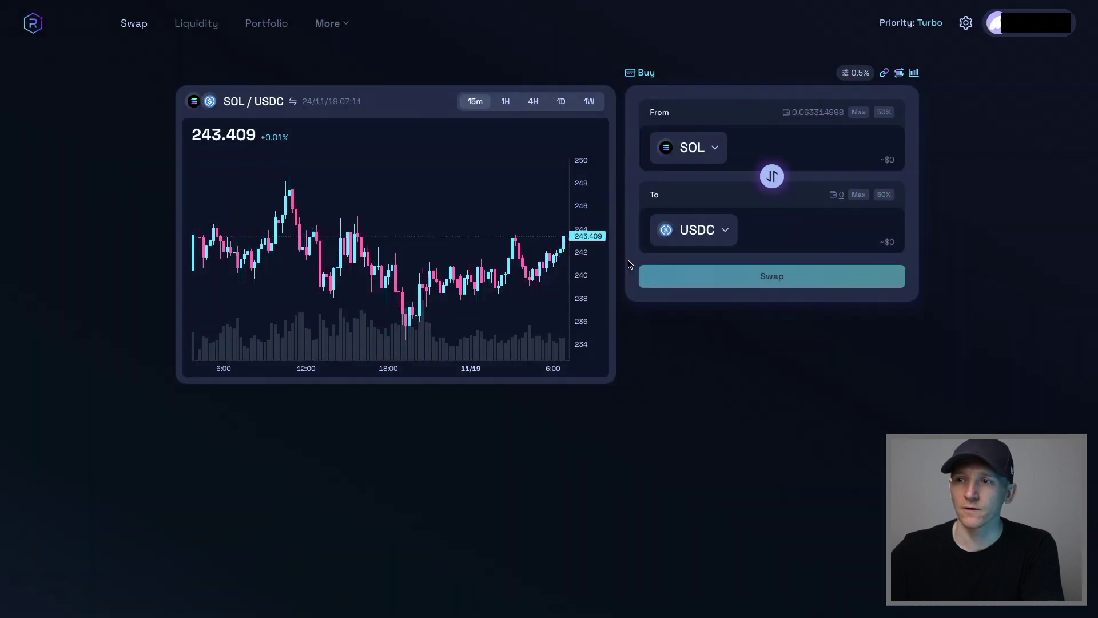
{"action": "left_click", "coordinate": [899, 74]}
{"action": "left_click", "coordinate": [901, 74]}
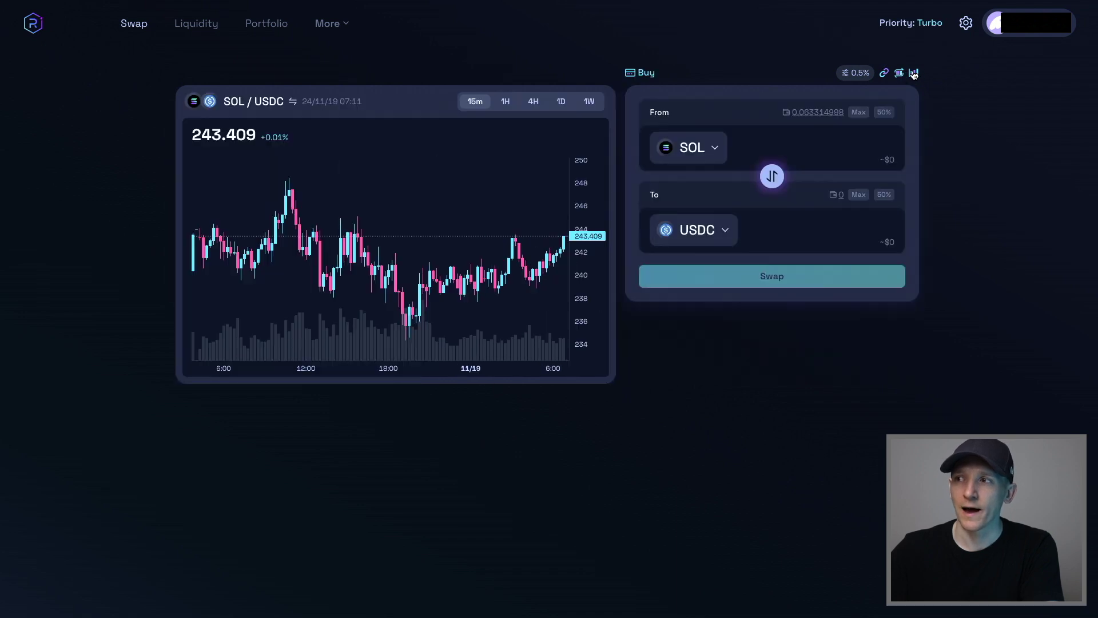
{"action": "left_click", "coordinate": [914, 74]}
{"action": "left_click", "coordinate": [716, 74]}
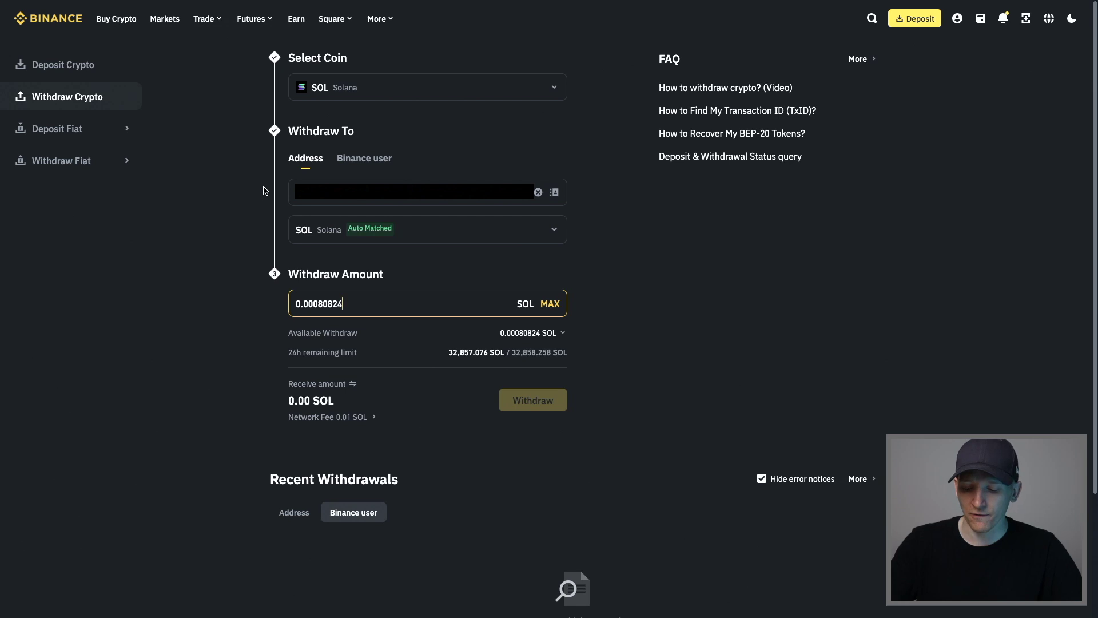
Check balances in the Phantom extension, then close it to return to the Binance withdrawal form
{"action": "left_click", "coordinate": [881, 80]}
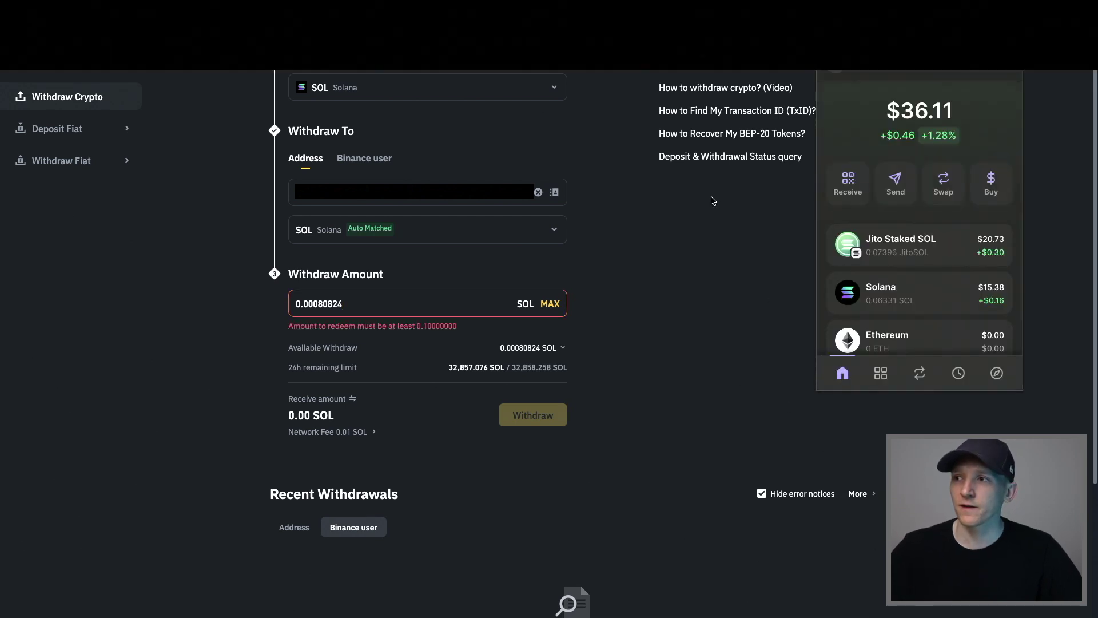
{"action": "mouse_move", "coordinate": [871, 71]}
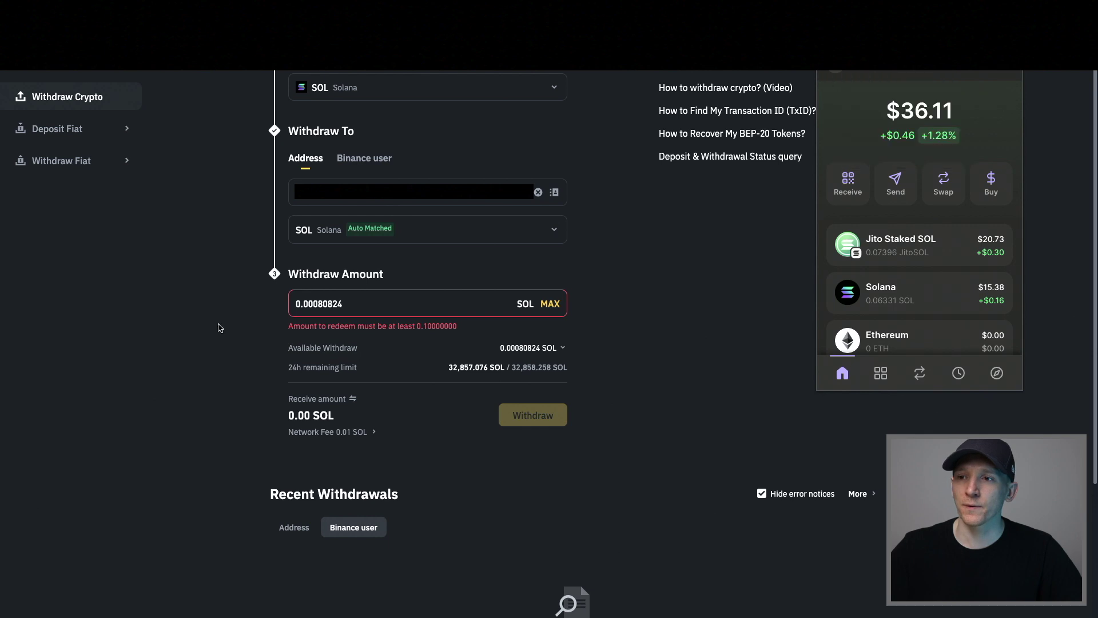
{"action": "left_click", "coordinate": [249, 212]}
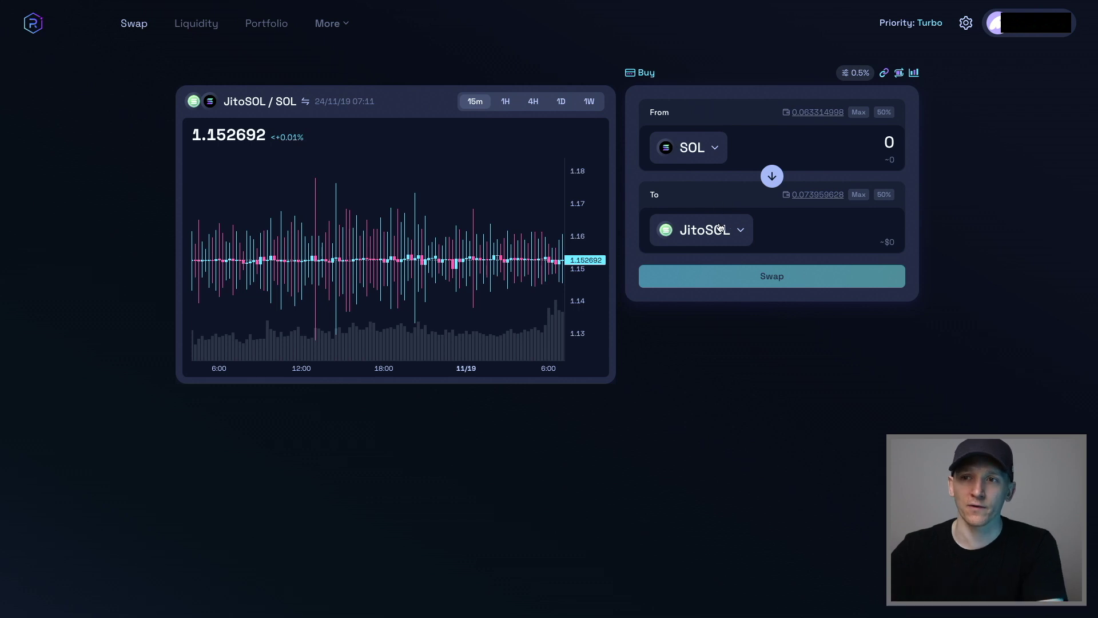
Browse the from-token list and search 'jito', then close it with SOL unchanged
{"action": "left_click", "coordinate": [709, 158]}
{"action": "scroll", "coordinate": [485, 295], "scroll_direction": "down", "scroll_amount": 5}
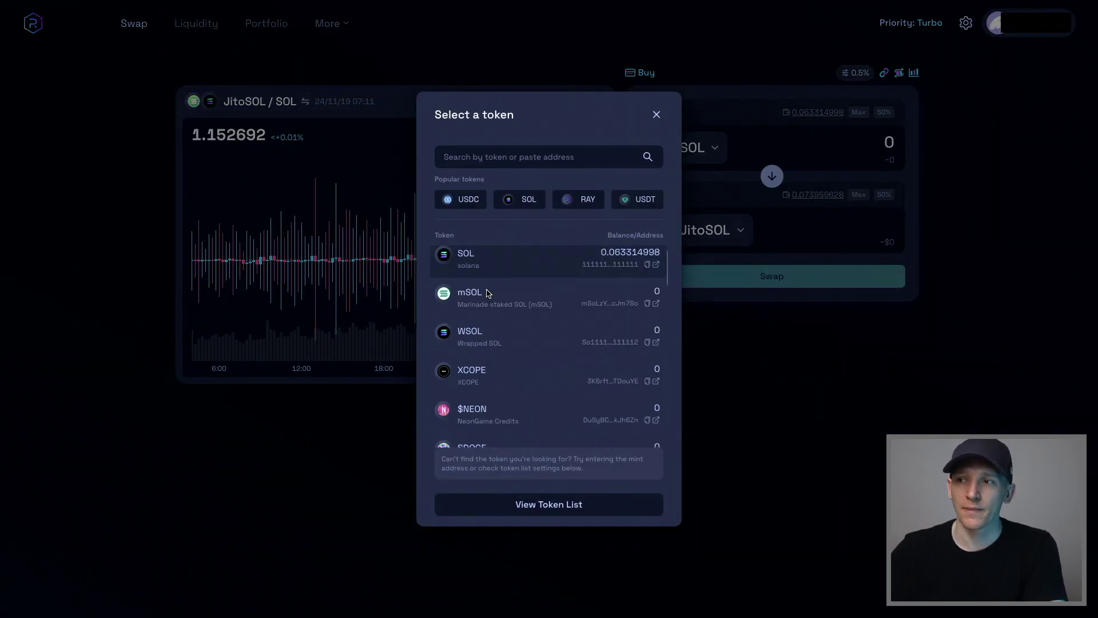
{"action": "scroll", "coordinate": [488, 303], "scroll_direction": "up", "scroll_amount": 5}
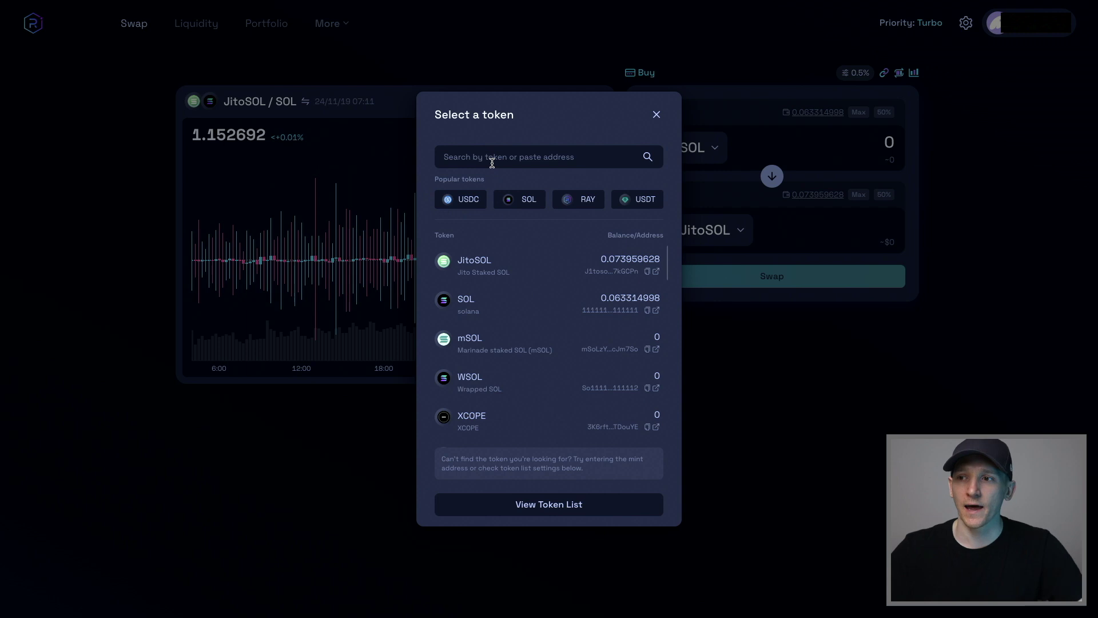
{"action": "type", "text": "jito"}
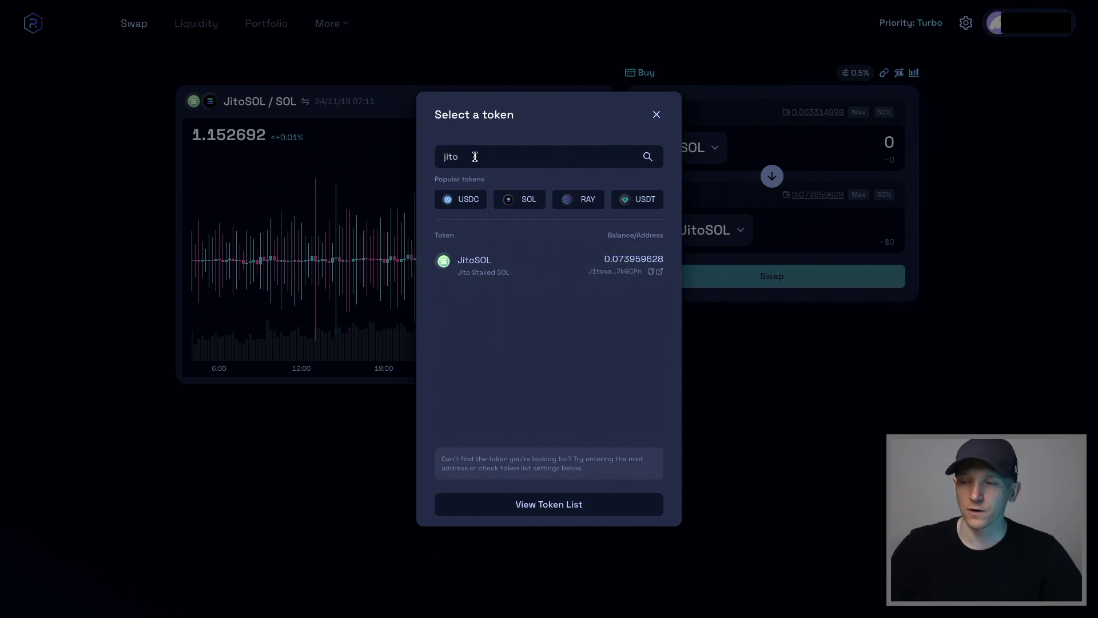
{"action": "key", "text": "BackSpace"}
{"action": "key", "text": "BackSpace"}
{"action": "key", "text": "BackSpace"}
{"action": "key", "text": "BackSpace"}
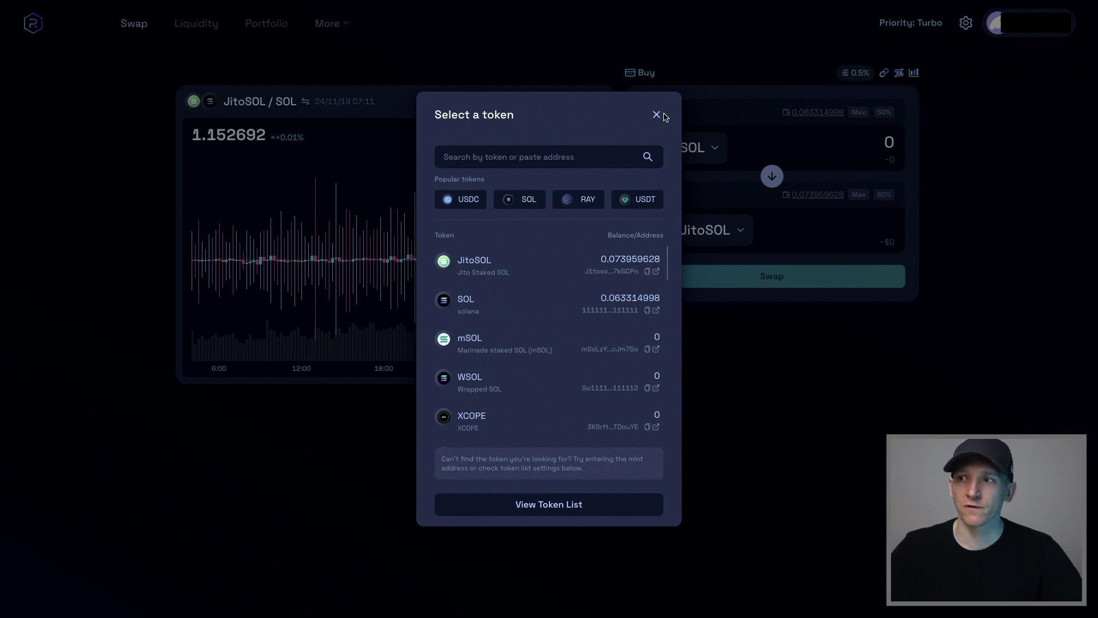
{"action": "left_click", "coordinate": [657, 115]}
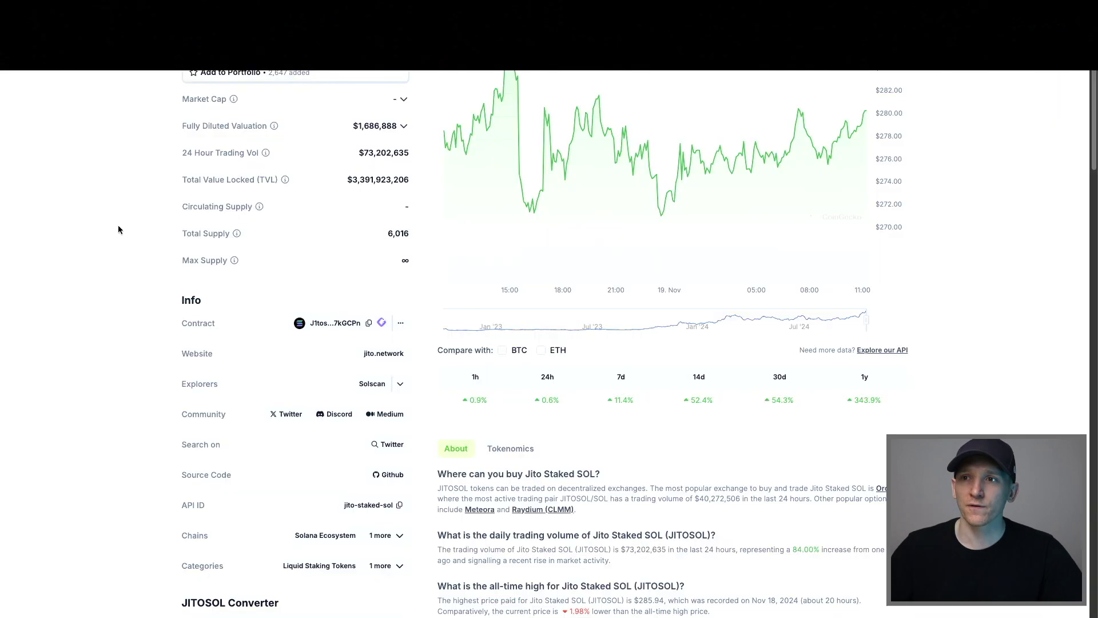
Copy the Jito Staked SOL contract address from its CoinGecko page
{"action": "scroll", "coordinate": [286, 287], "scroll_direction": "up", "scroll_amount": 4}
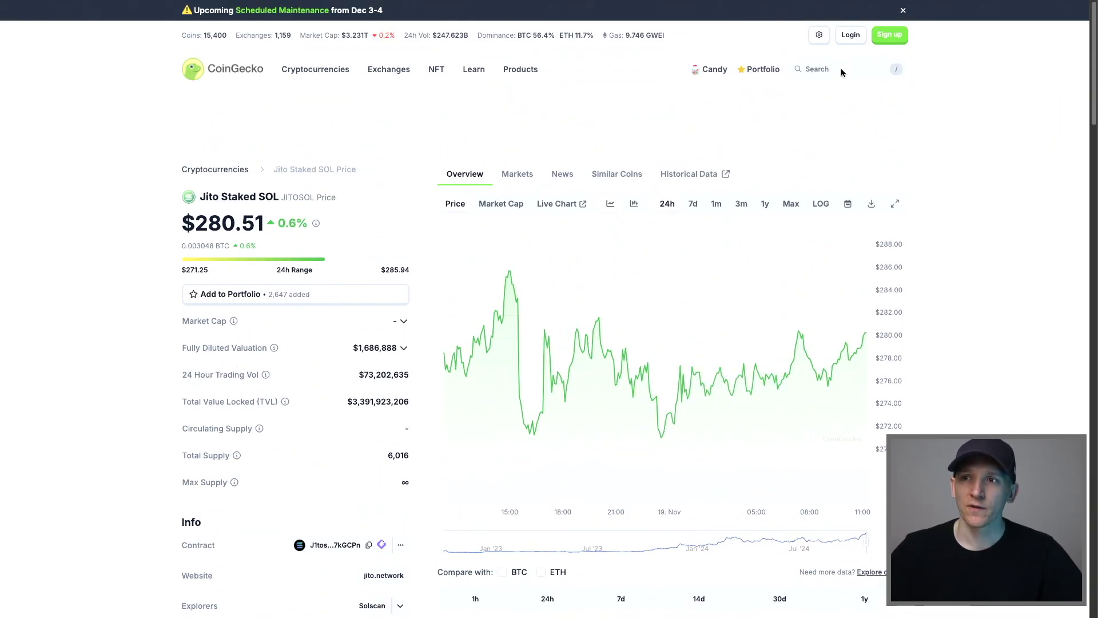
{"action": "scroll", "coordinate": [114, 301], "scroll_direction": "down", "scroll_amount": 3}
{"action": "scroll", "coordinate": [122, 302], "scroll_direction": "down", "scroll_amount": 1}
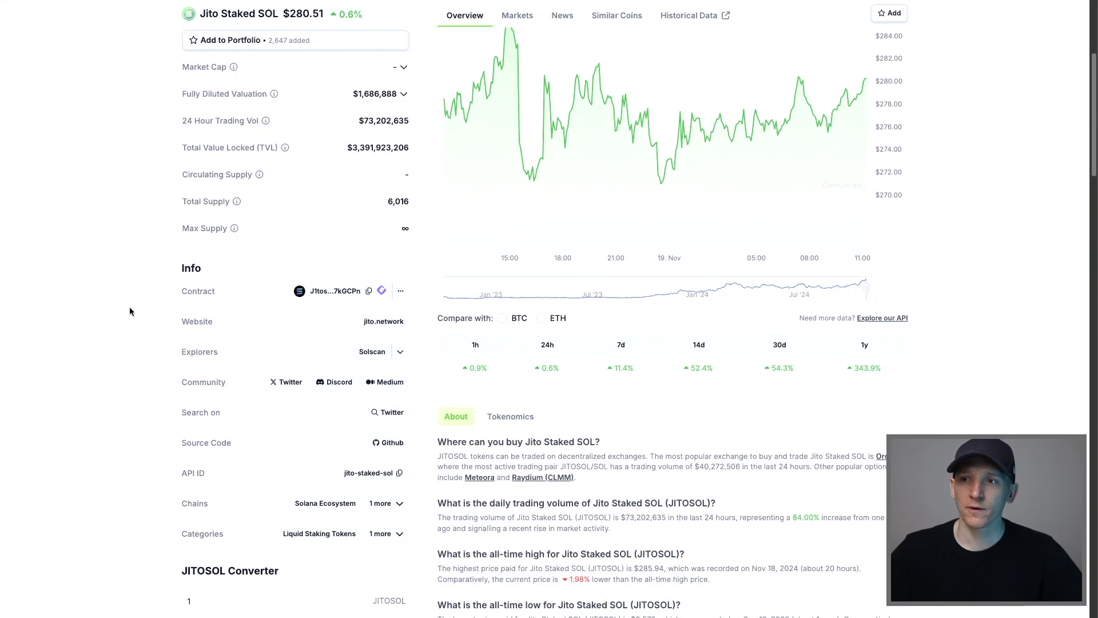
{"action": "left_click", "coordinate": [369, 291]}
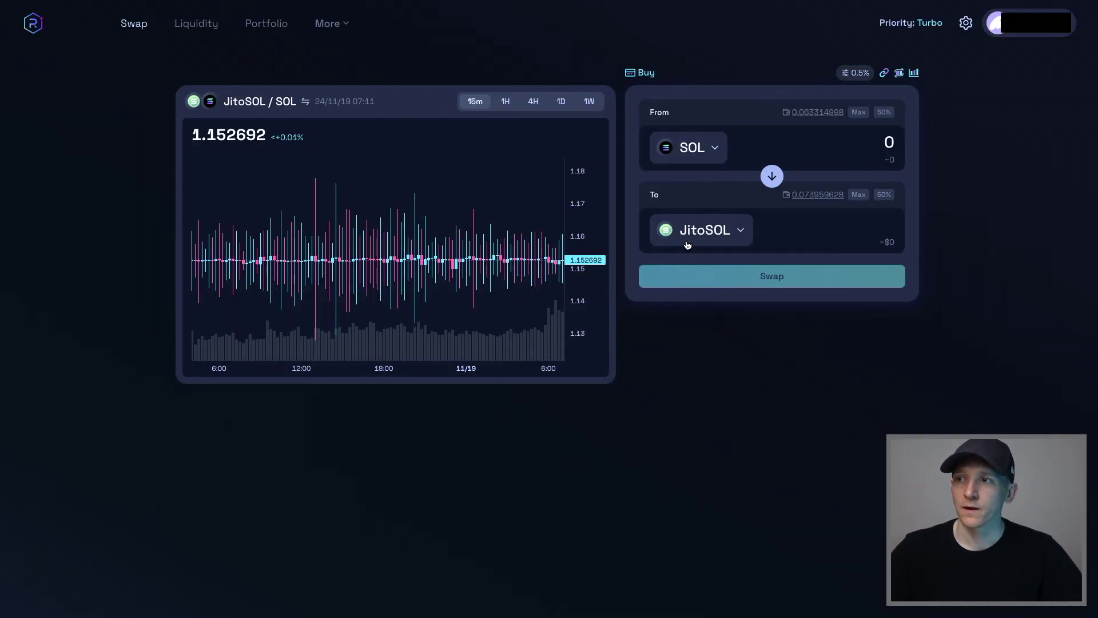
{"action": "left_click", "coordinate": [688, 246]}
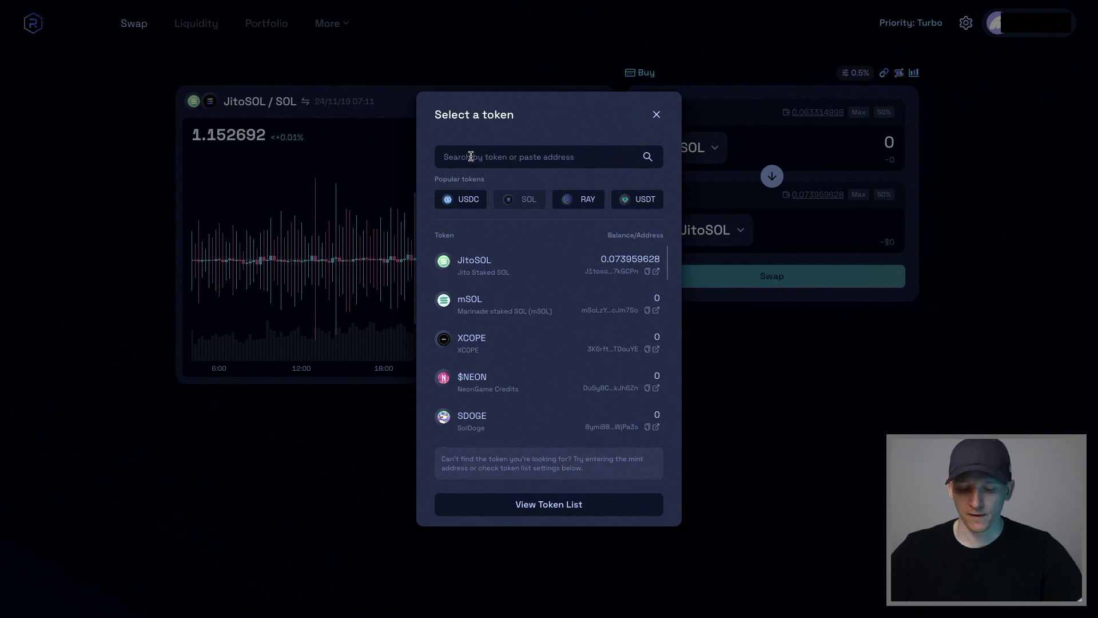
{"action": "left_click", "coordinate": [471, 157]}
{"action": "key", "text": "ctrl+v"}
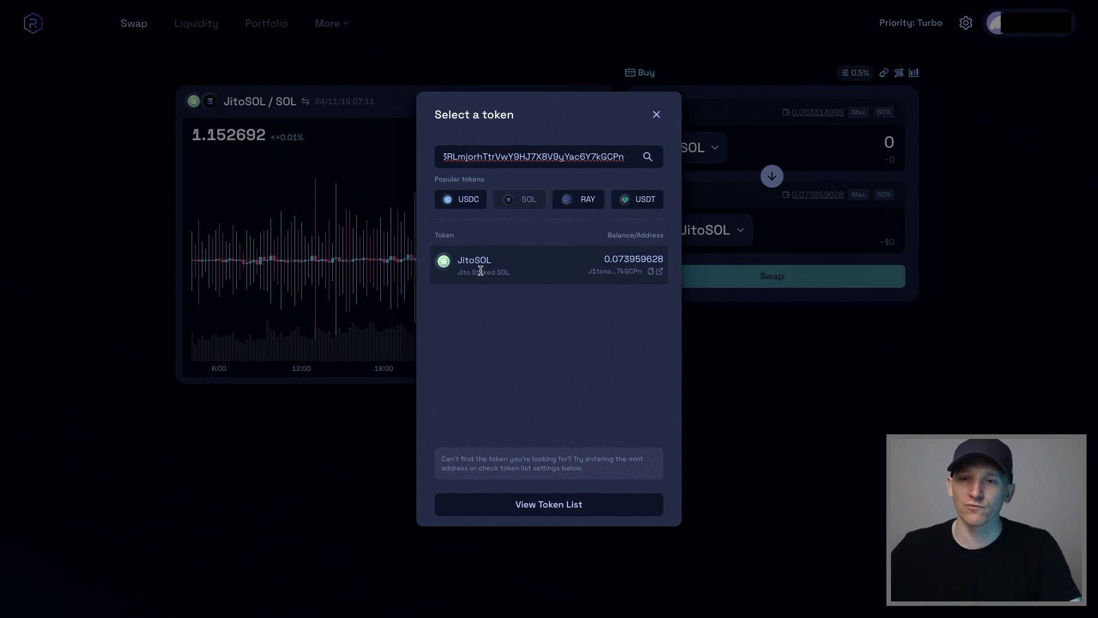
{"action": "left_click", "coordinate": [772, 387]}
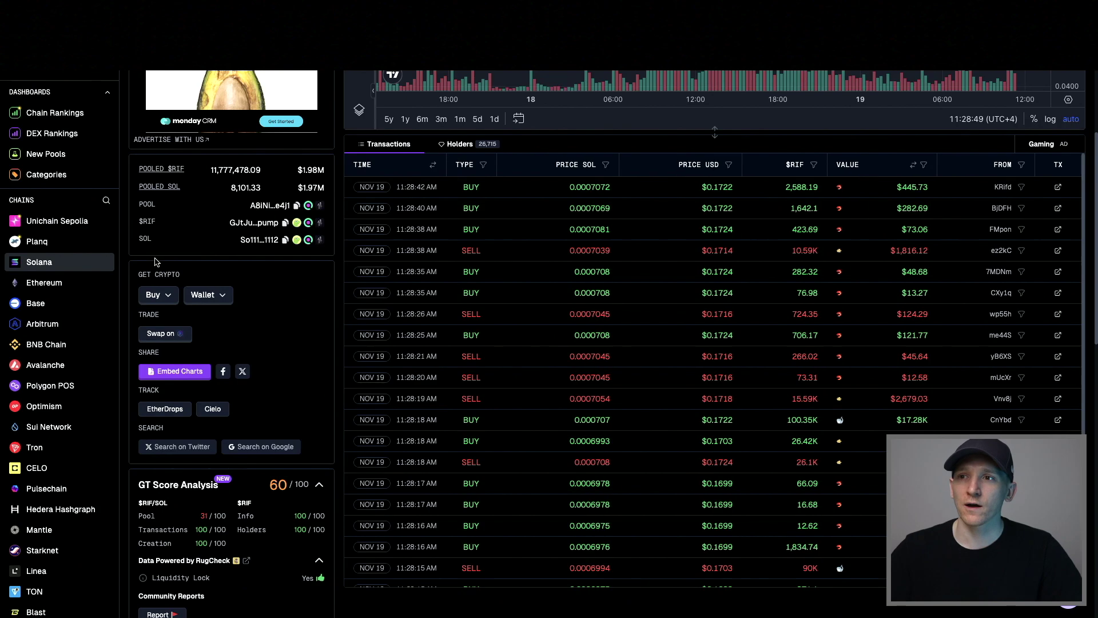
Open the Solana pools list on GeckoTerminal
{"action": "scroll", "coordinate": [289, 391], "scroll_direction": "up", "scroll_amount": 2}
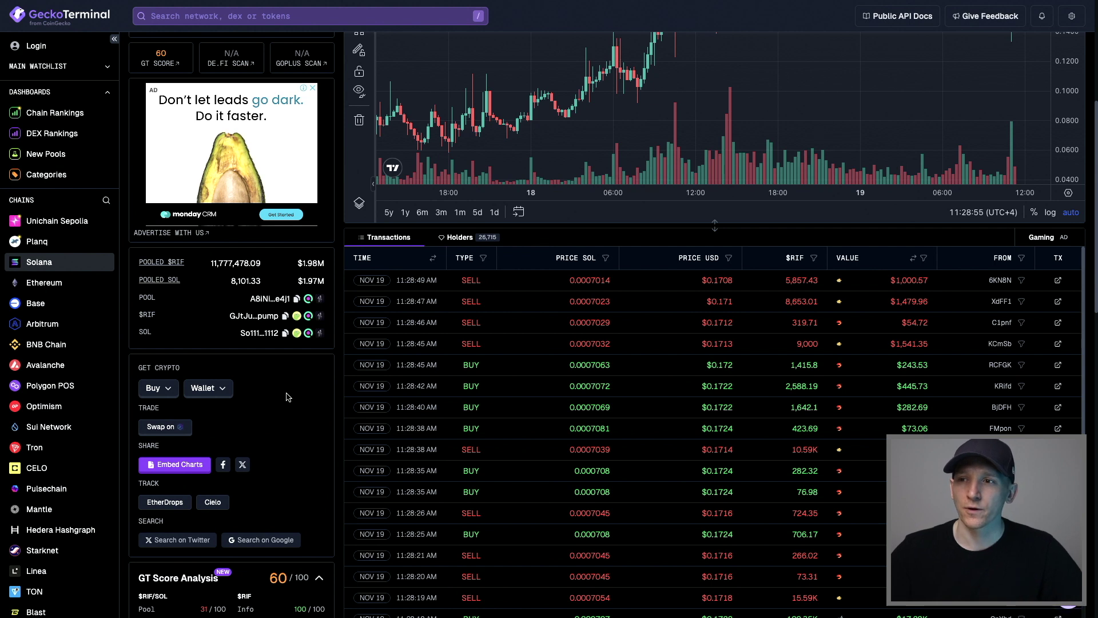
{"action": "scroll", "coordinate": [274, 389], "scroll_direction": "up", "scroll_amount": 6}
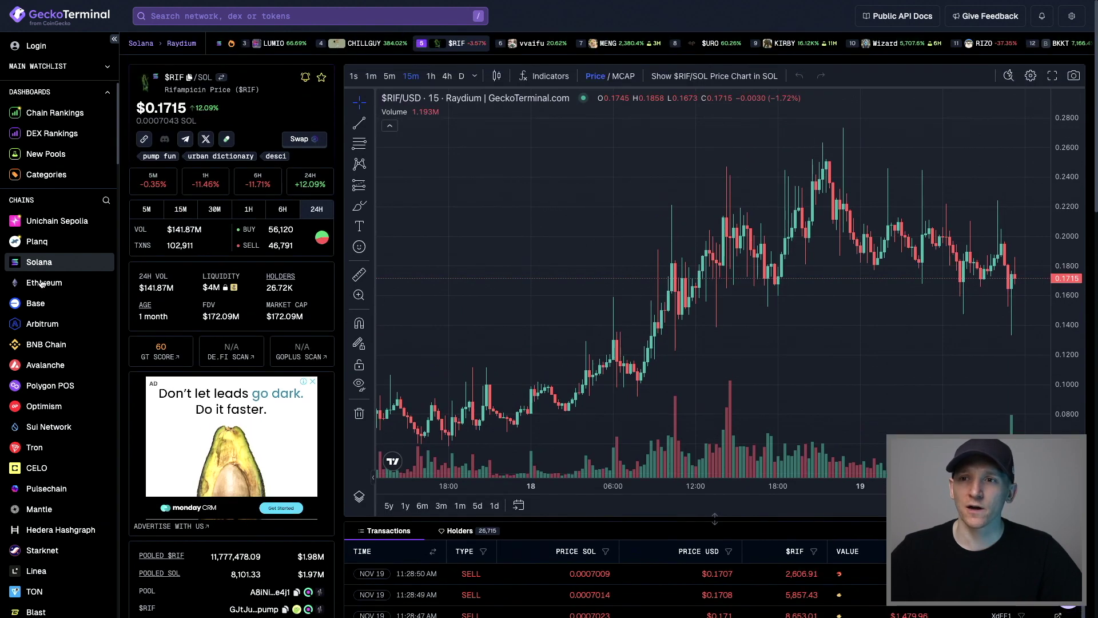
{"action": "left_click", "coordinate": [39, 262]}
Open the BAKKT/SOL pool page and copy its BAKKT token address
{"action": "scroll", "coordinate": [248, 396], "scroll_direction": "down", "scroll_amount": 1}
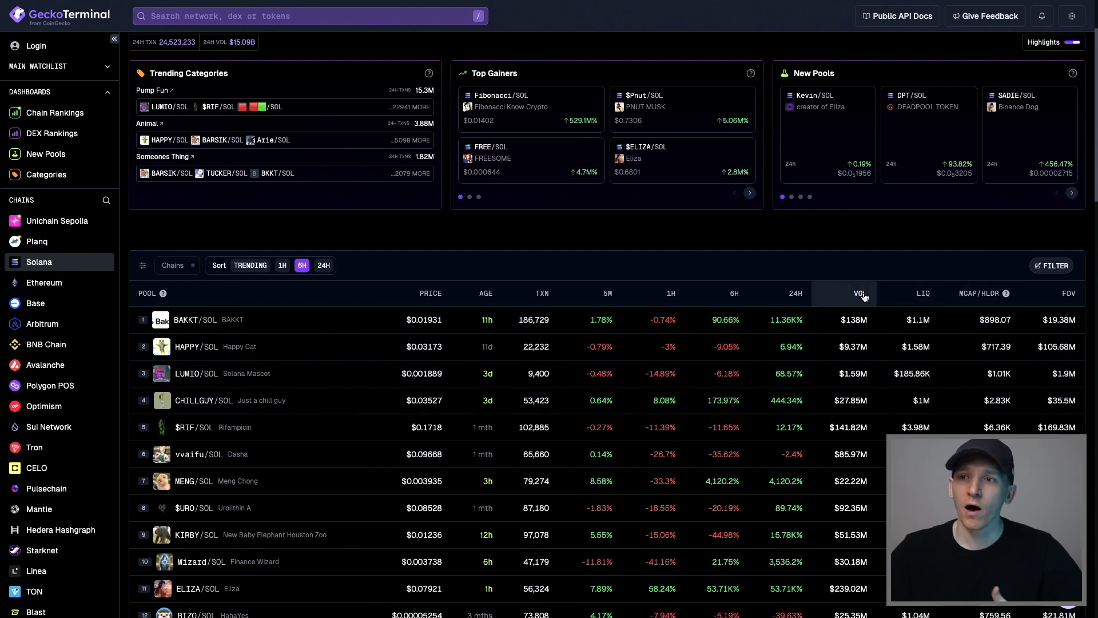
{"action": "scroll", "coordinate": [866, 300], "scroll_direction": "down", "scroll_amount": 1}
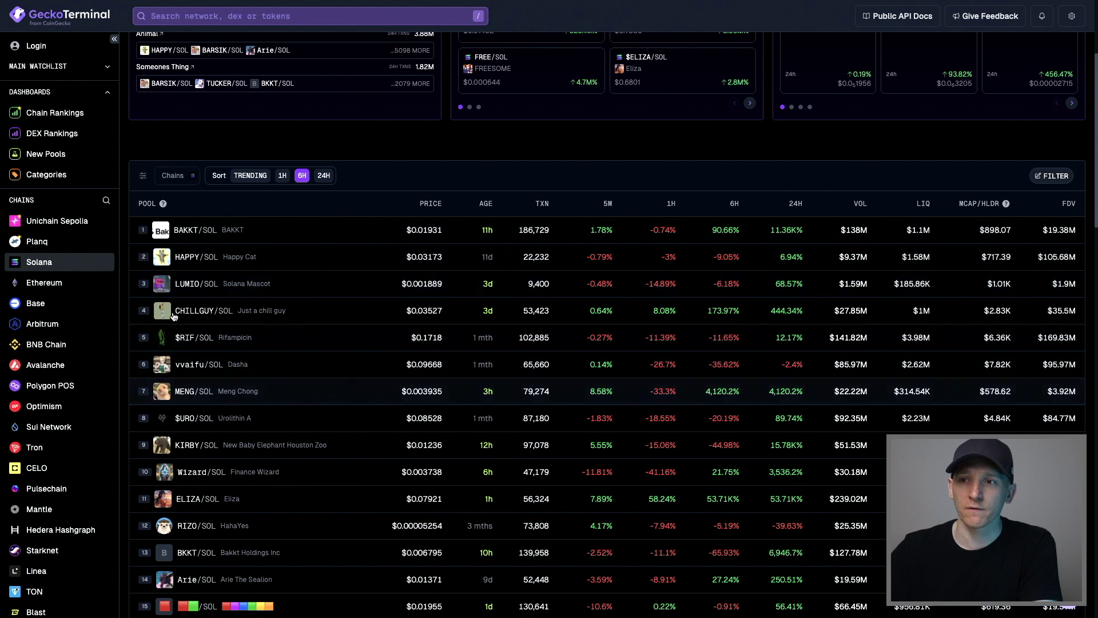
{"action": "left_click", "coordinate": [187, 232]}
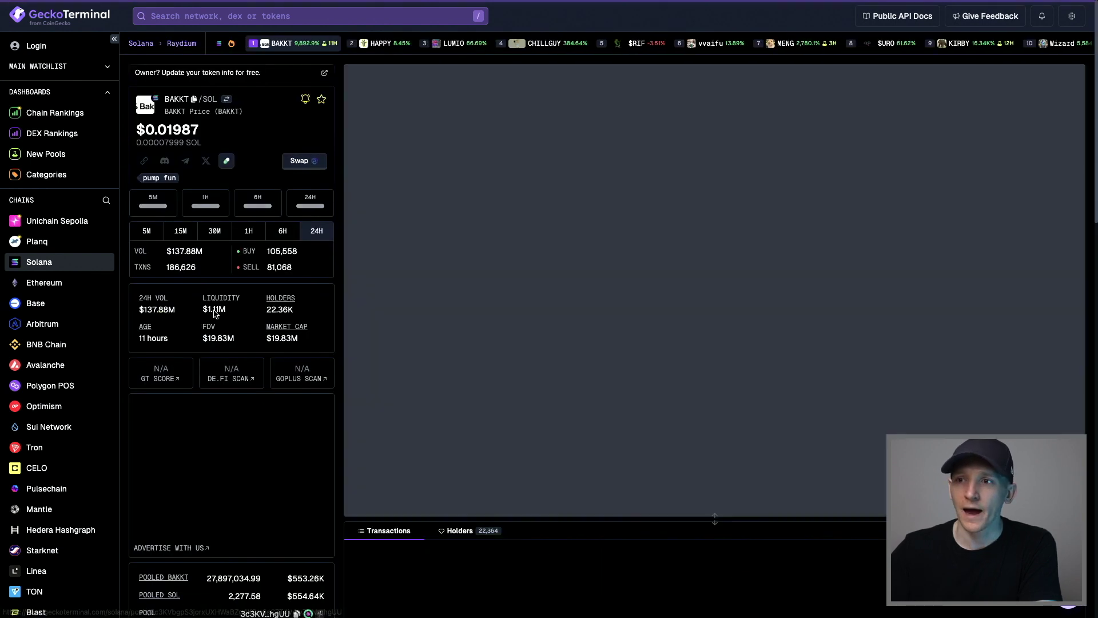
{"action": "scroll", "coordinate": [282, 432], "scroll_direction": "down", "scroll_amount": 5}
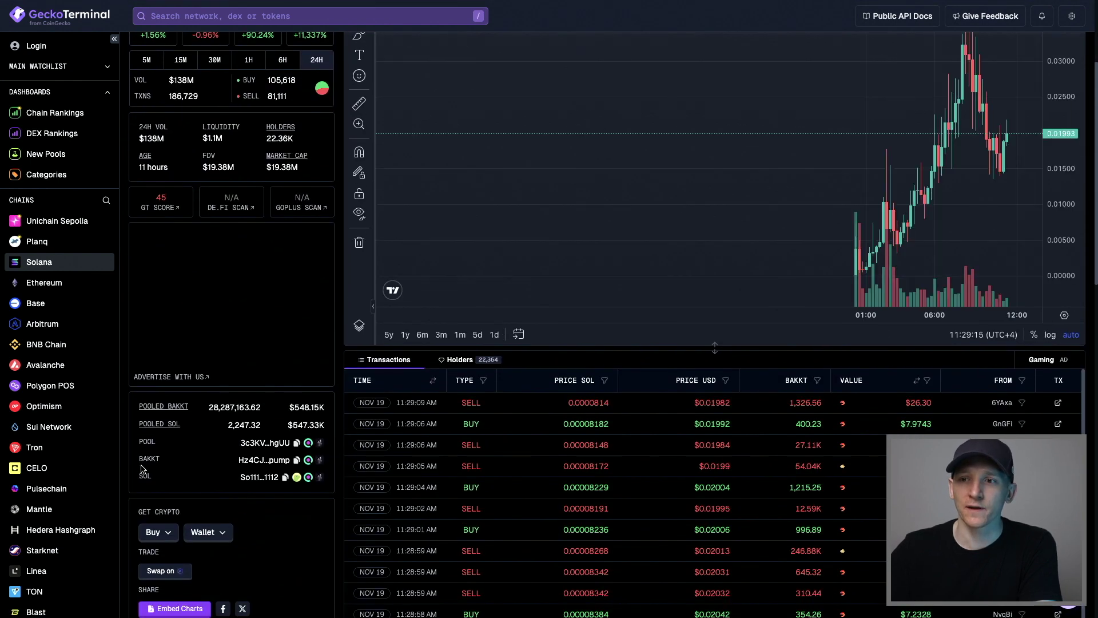
{"action": "scroll", "coordinate": [185, 457], "scroll_direction": "down", "scroll_amount": 1}
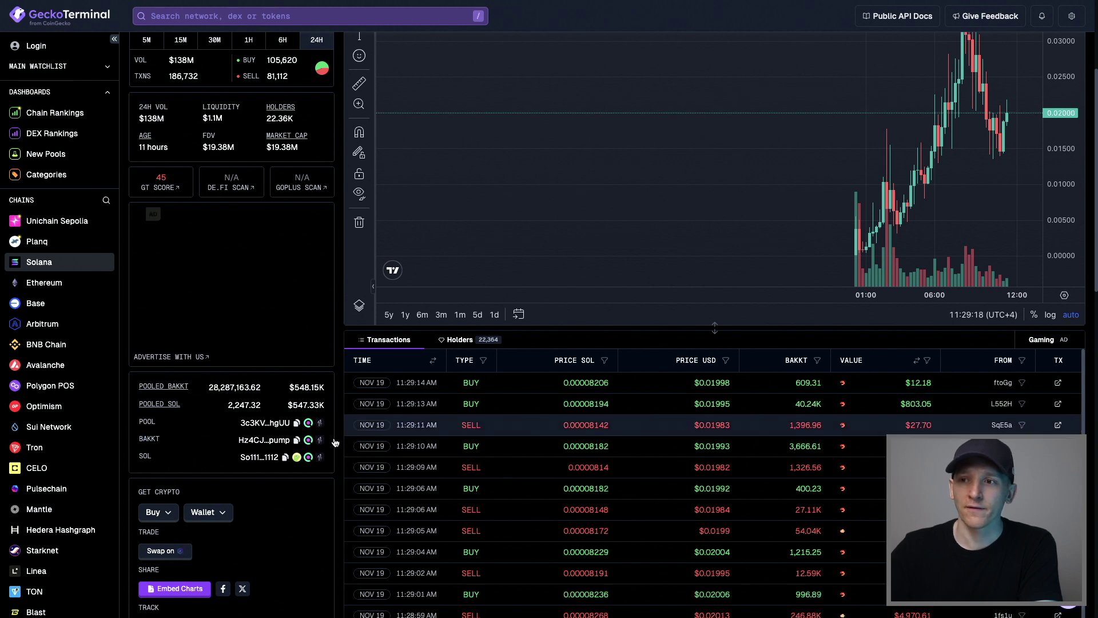
{"action": "left_click", "coordinate": [296, 440]}
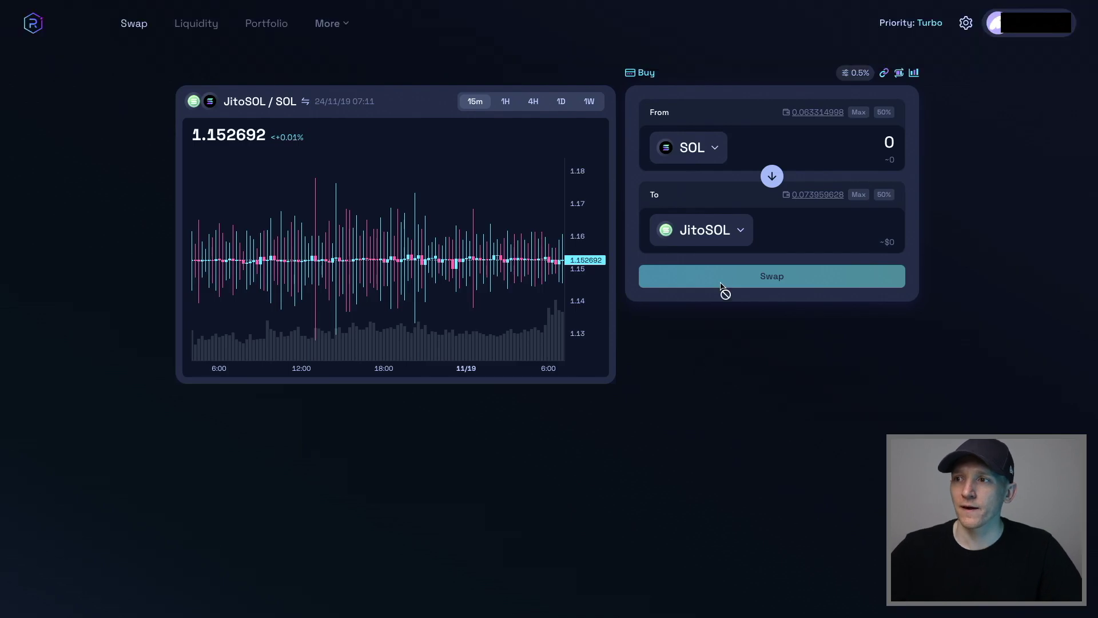
Paste the BAKKT address into the token search, cancel, and submit a 0.01 SOL to JitoSOL swap
{"action": "left_click", "coordinate": [704, 237]}
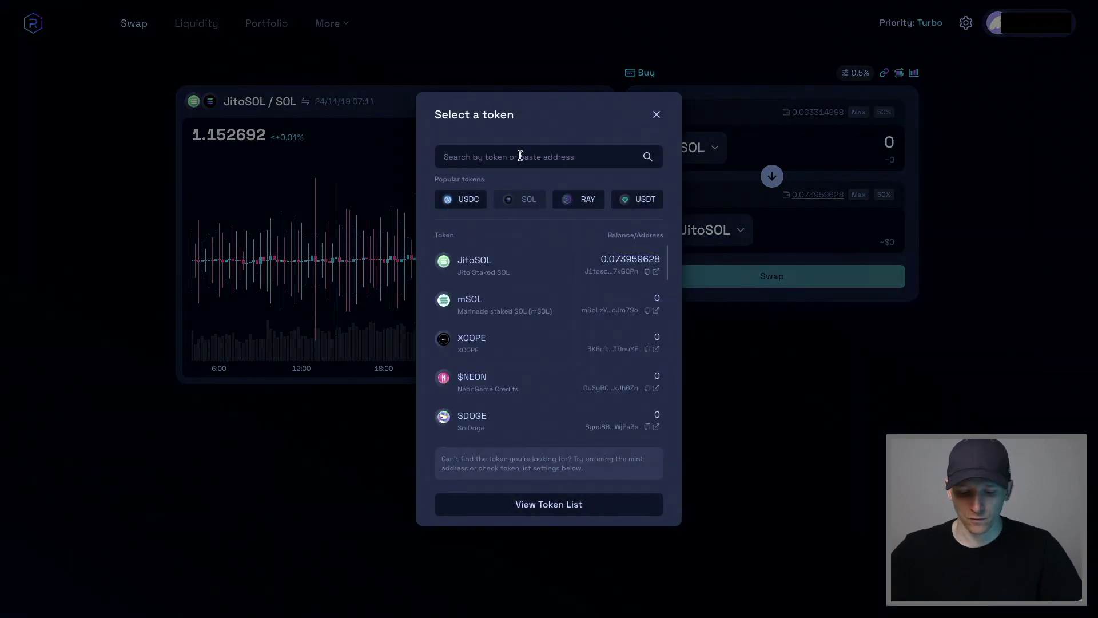
{"action": "key", "text": "ctrl+v"}
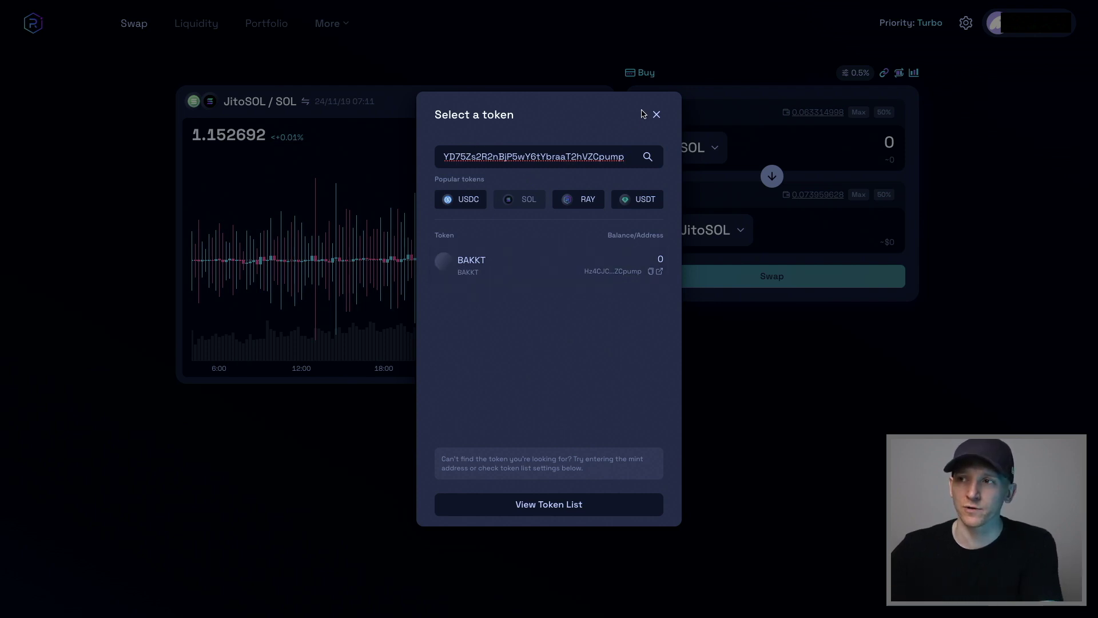
{"action": "left_click", "coordinate": [657, 115]}
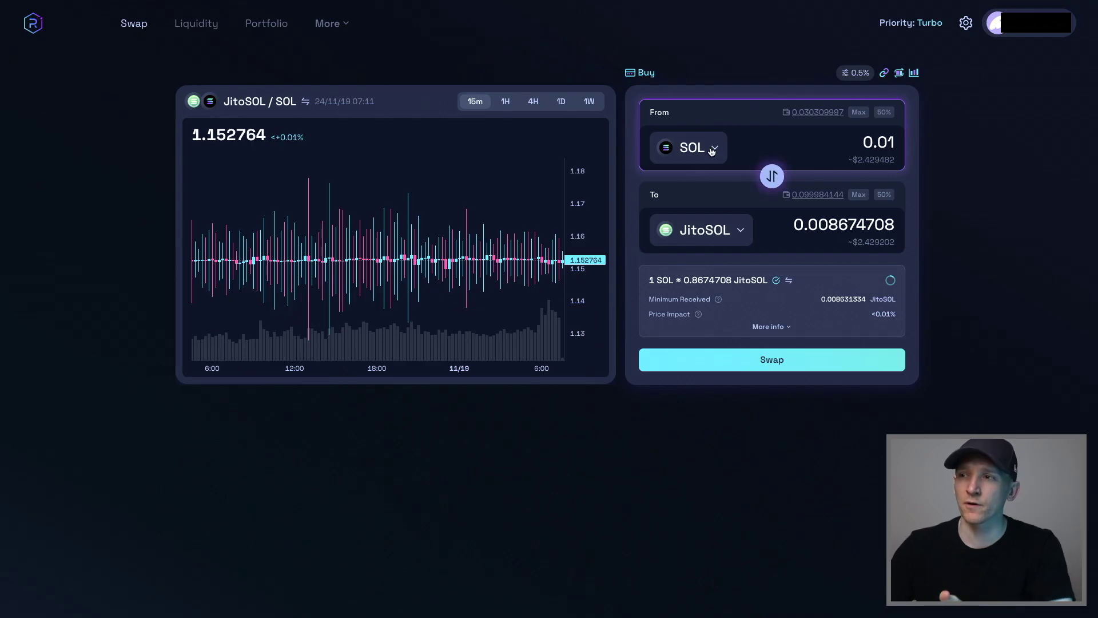
{"action": "left_click", "coordinate": [764, 329]}
{"action": "left_click", "coordinate": [767, 399]}
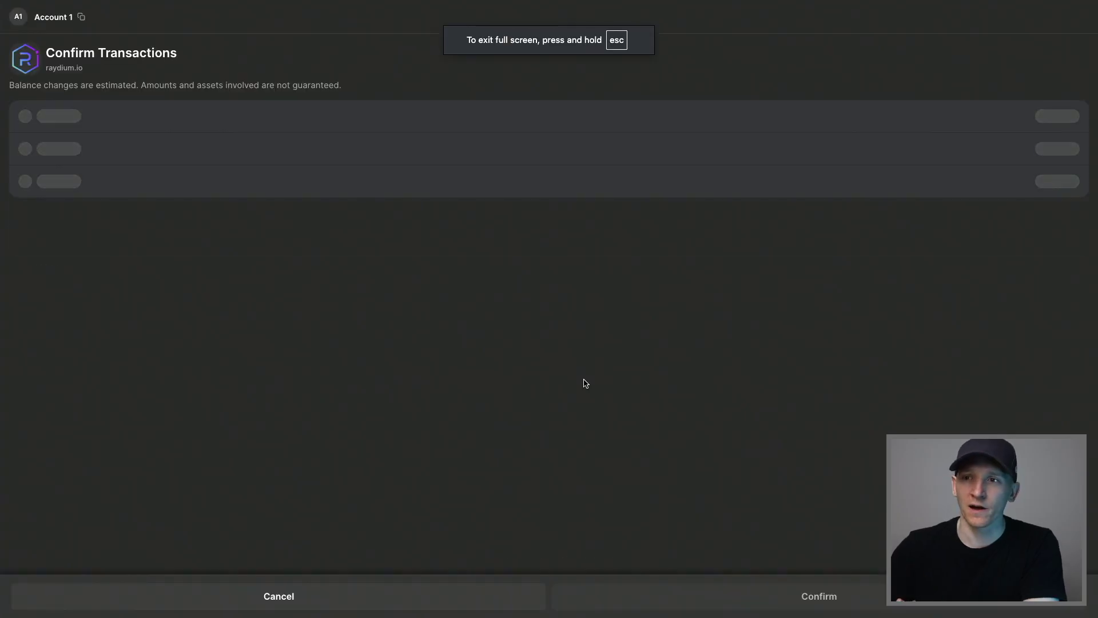
Confirm the Raydium swap transaction in Phantom's Confirm Transactions popup
{"action": "left_click", "coordinate": [764, 605]}
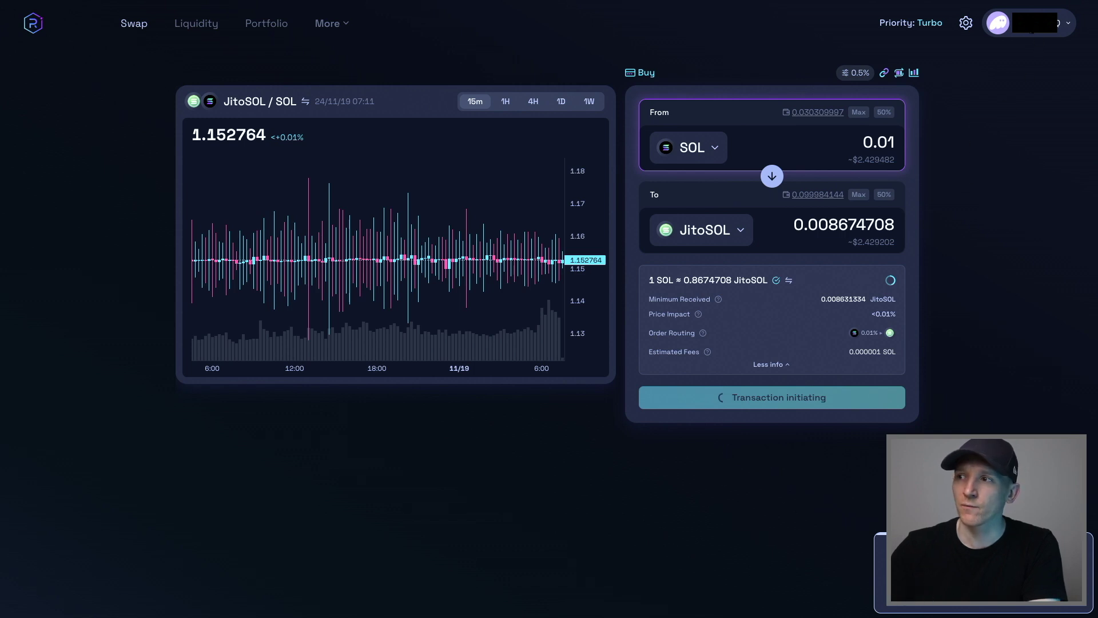
{"action": "left_click", "coordinate": [998, 23]}
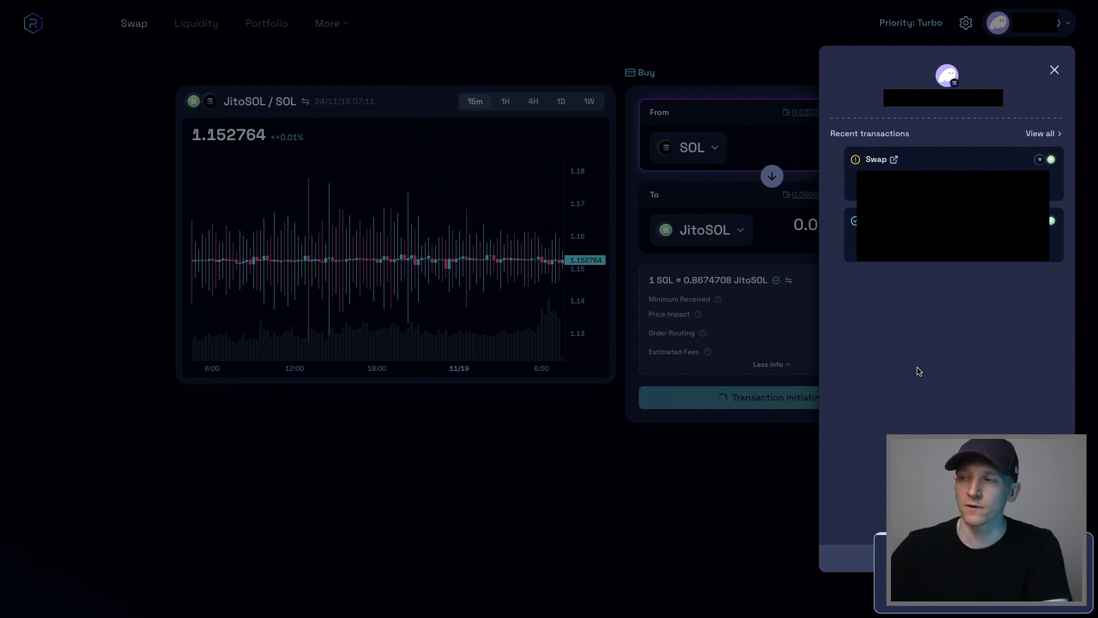
{"action": "left_click", "coordinate": [743, 517]}
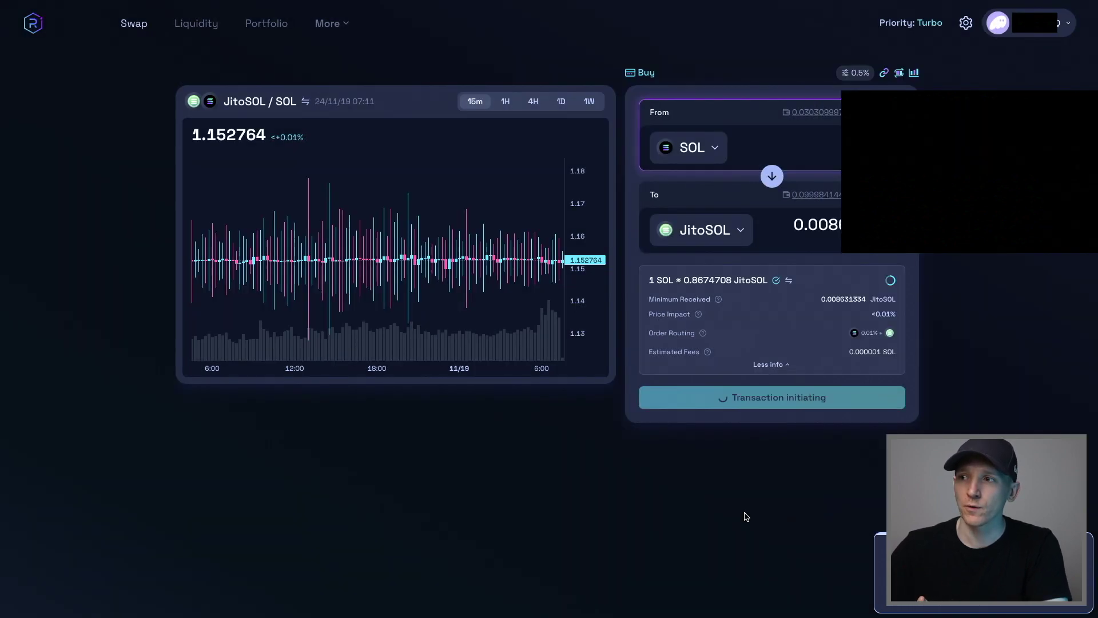